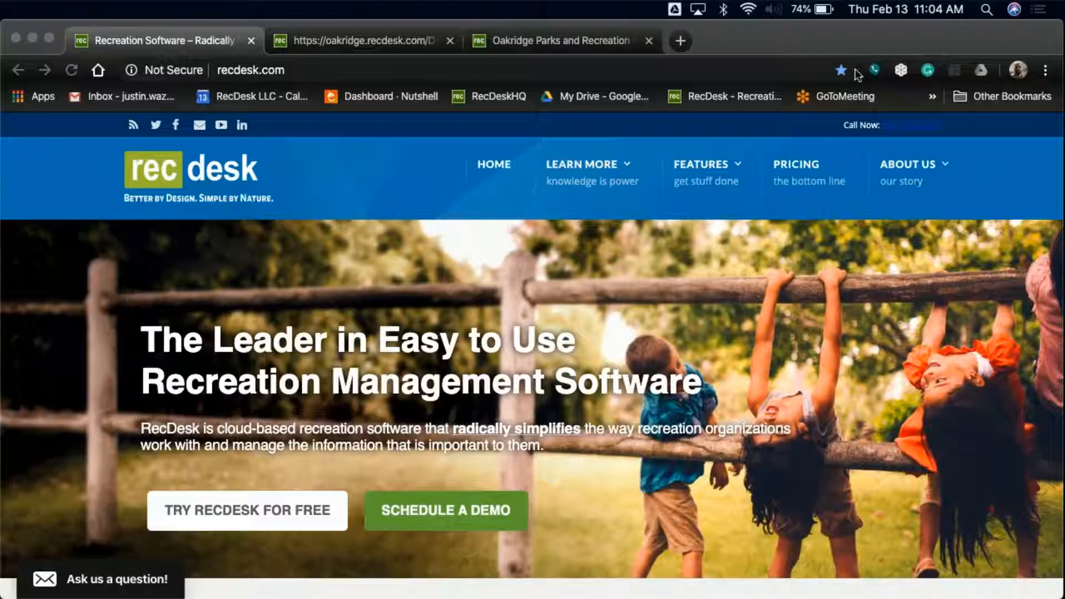
Step: Open the memberships list in the RecDesk Director site and clear its search filter to look through all membership types
click(361, 36)
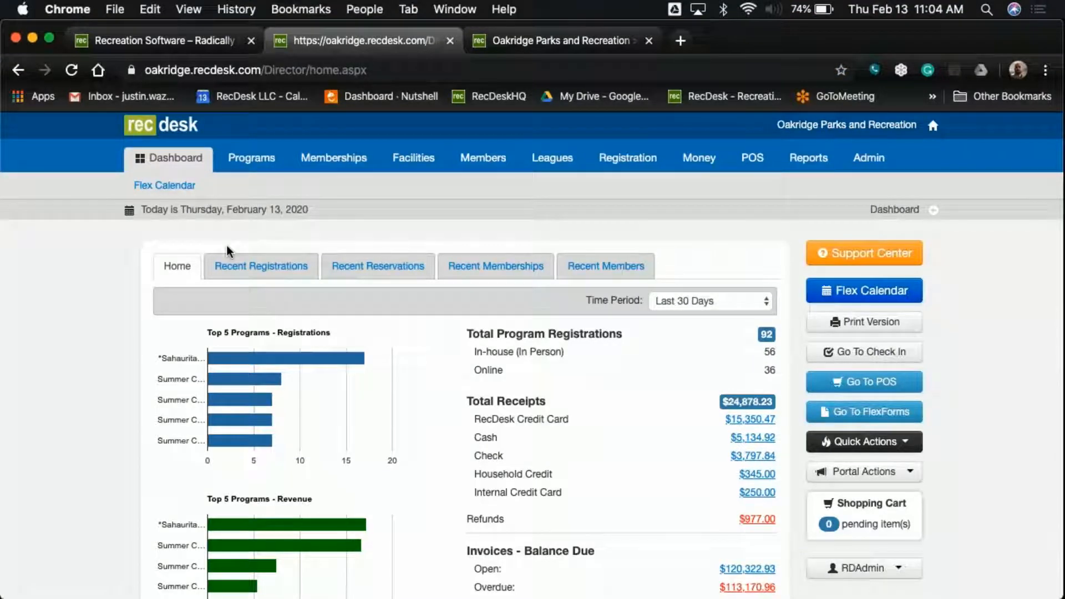
click(337, 165)
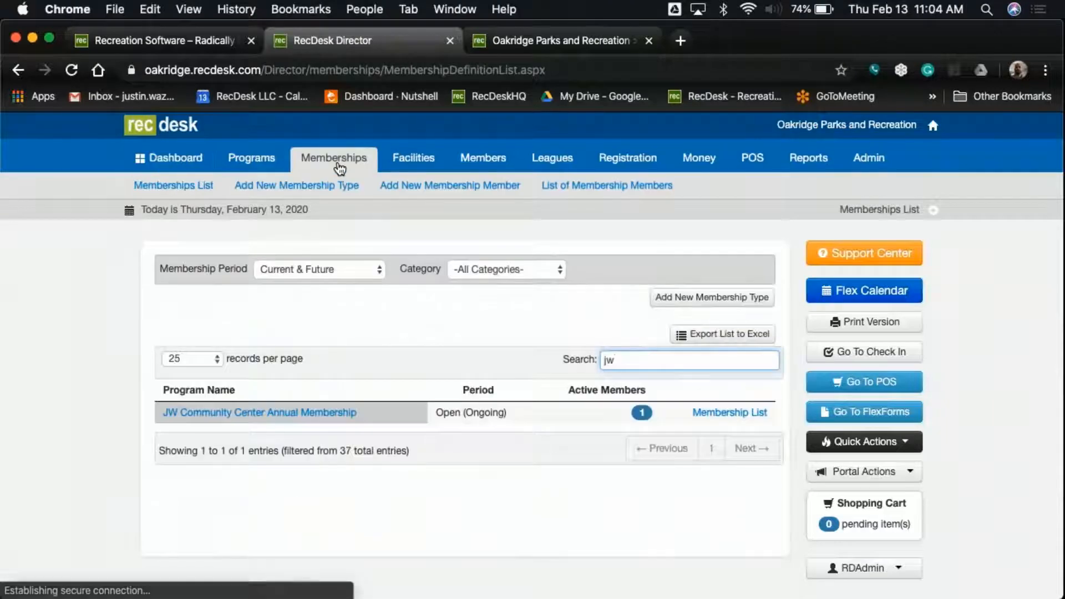
key(BackSpace)
key(BackSpace)
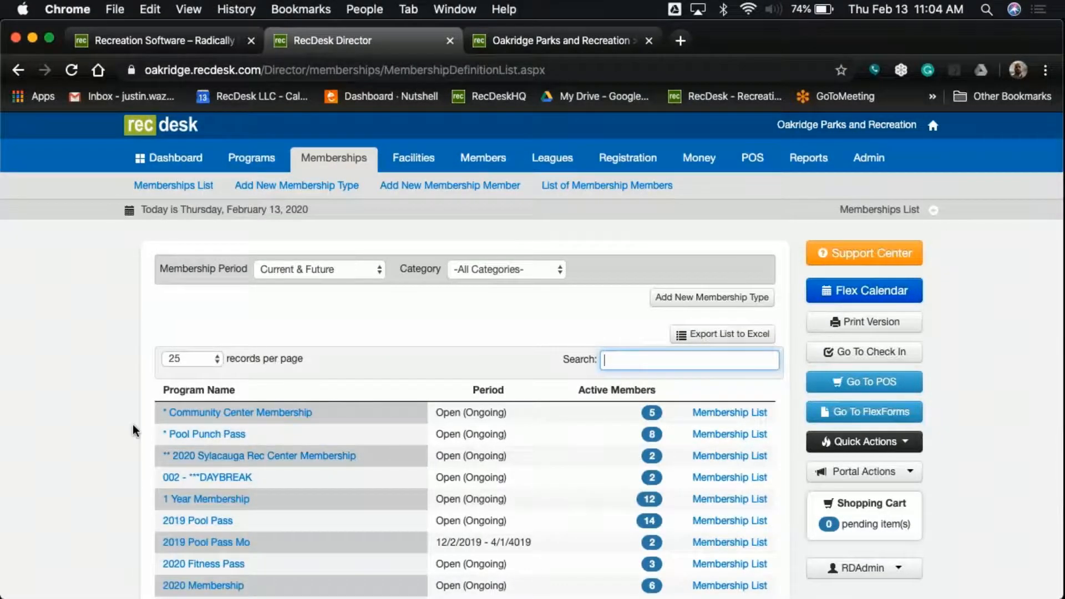
scroll(132, 424, down, 5)
scroll(132, 424, up, 5)
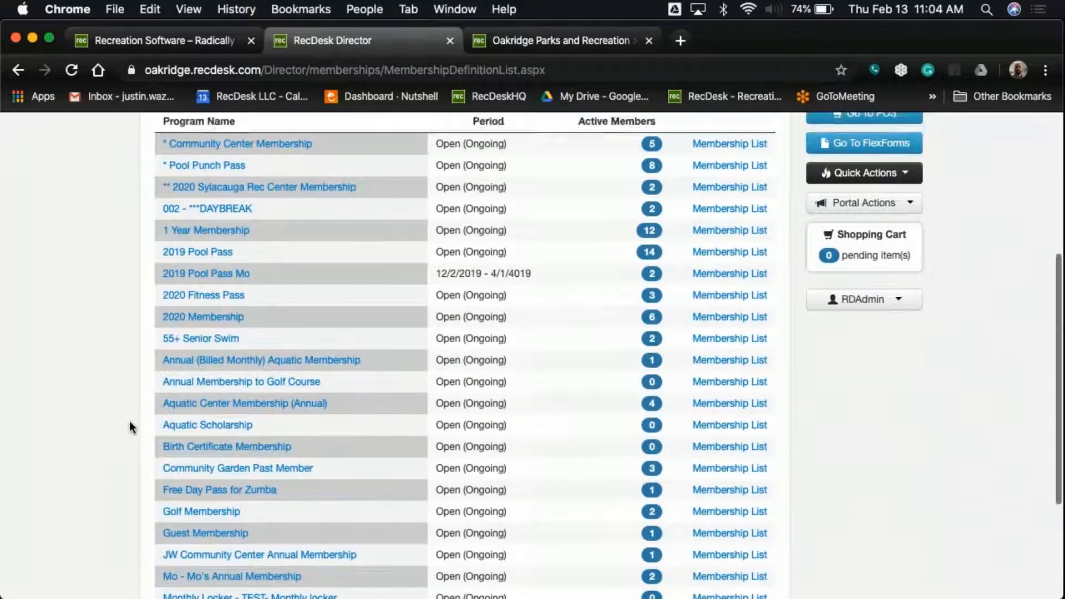
Step: Filter the memberships for "jw", open JW Community Center Annual Membership and examine its details, including the automatic expiration email setting
text(jw)
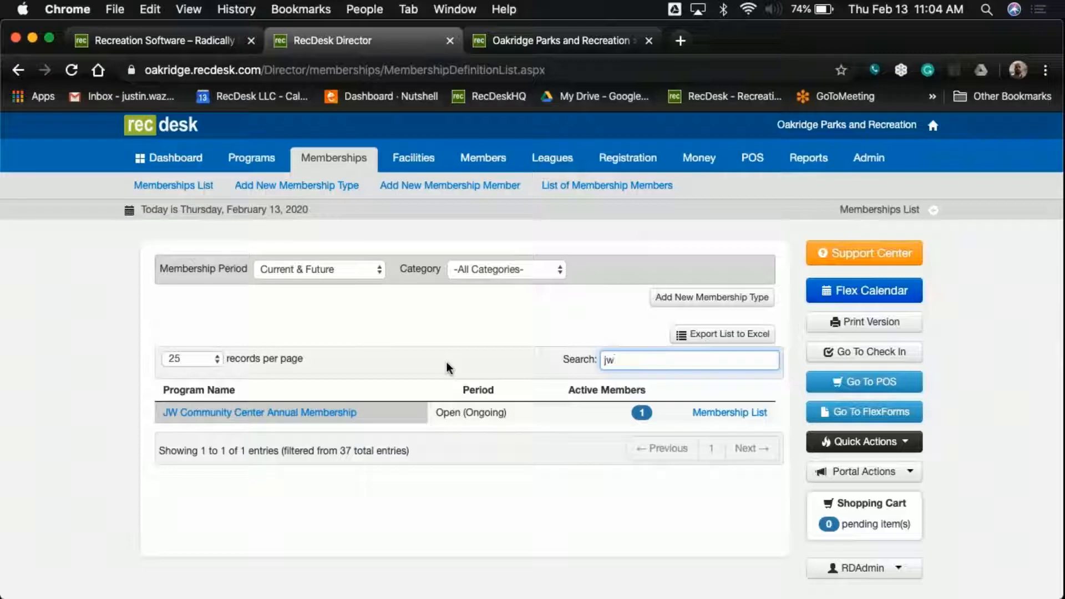
click(240, 413)
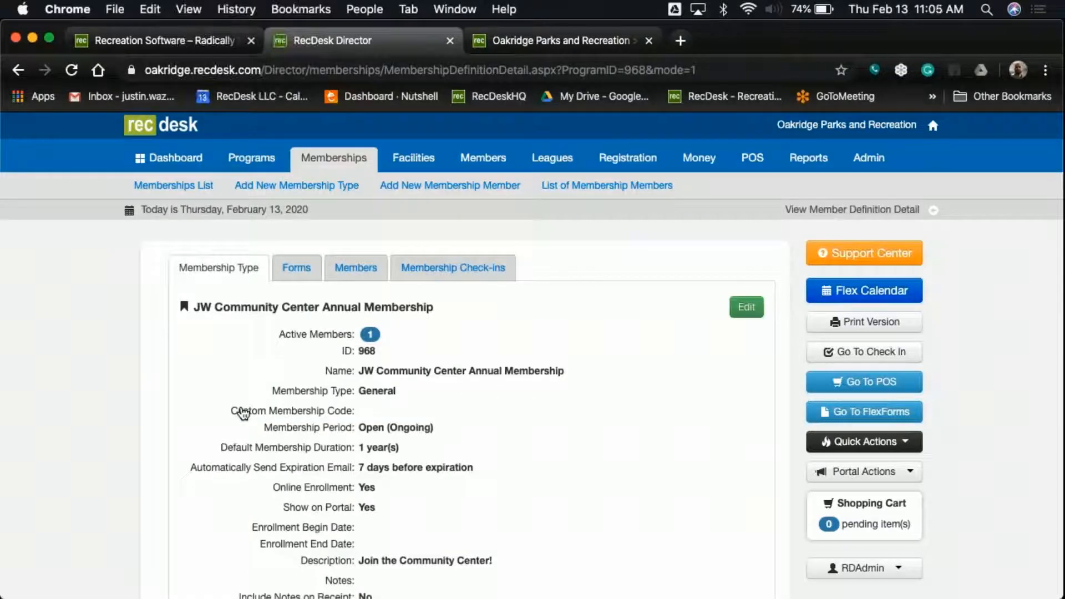
scroll(295, 444, down, 3)
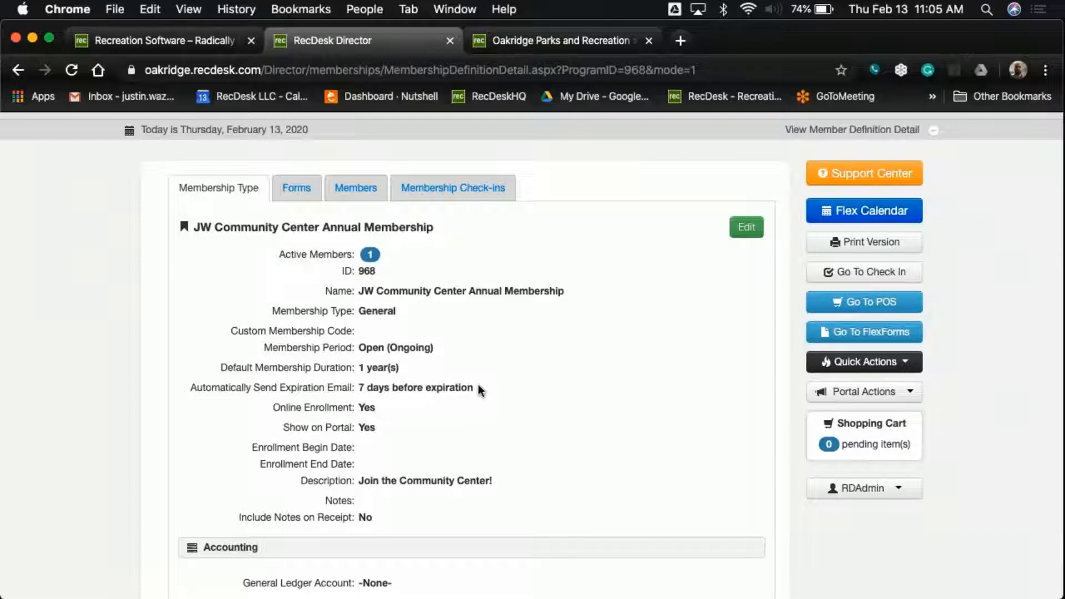
drag(478, 387, 328, 387)
click(510, 403)
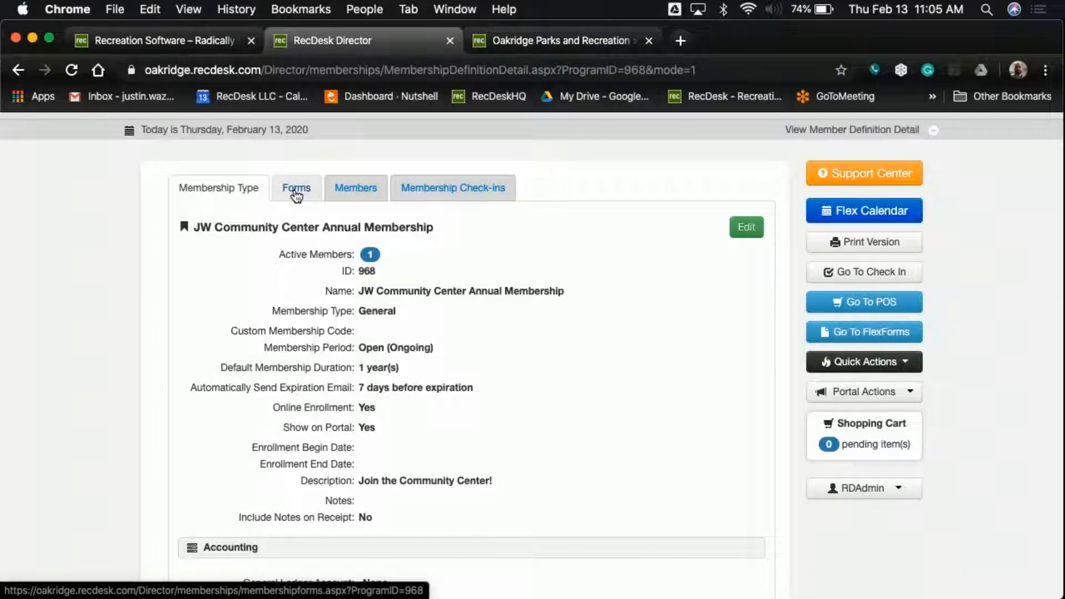
Step: View the JW Community Center Annual Membership's member list and check-ins, and return to the member list
click(341, 189)
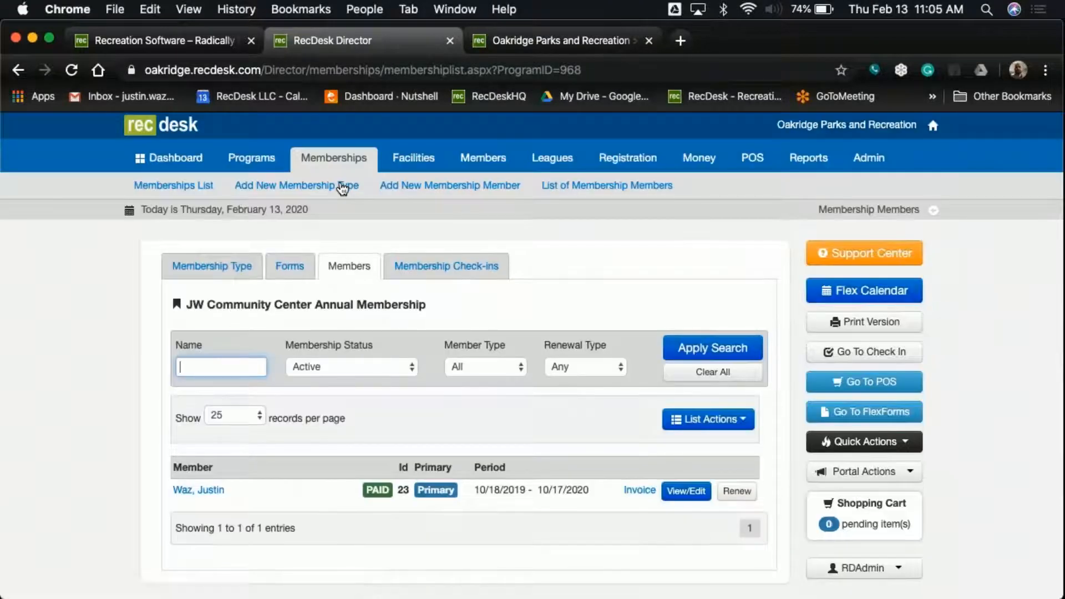
click(447, 268)
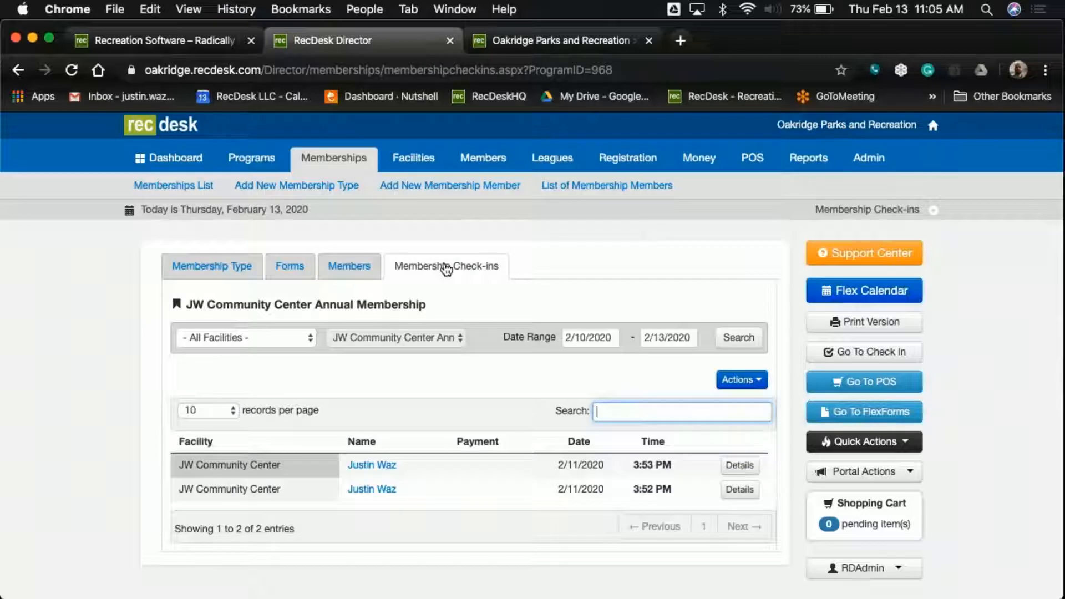
click(350, 267)
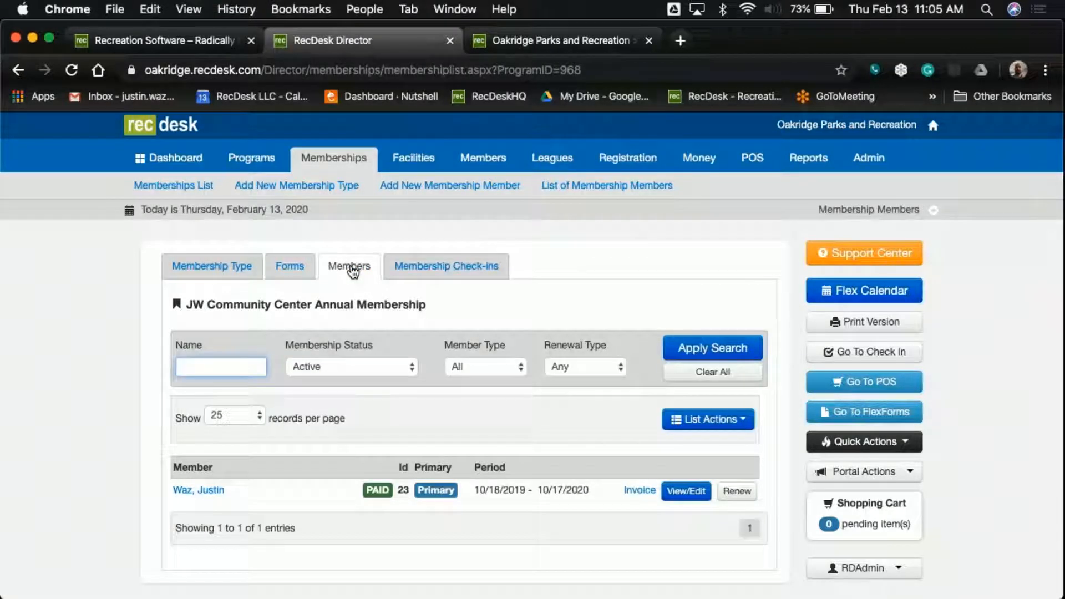
Step: Open the listed member's record and examine the household, active memberships, tags and documents
click(203, 491)
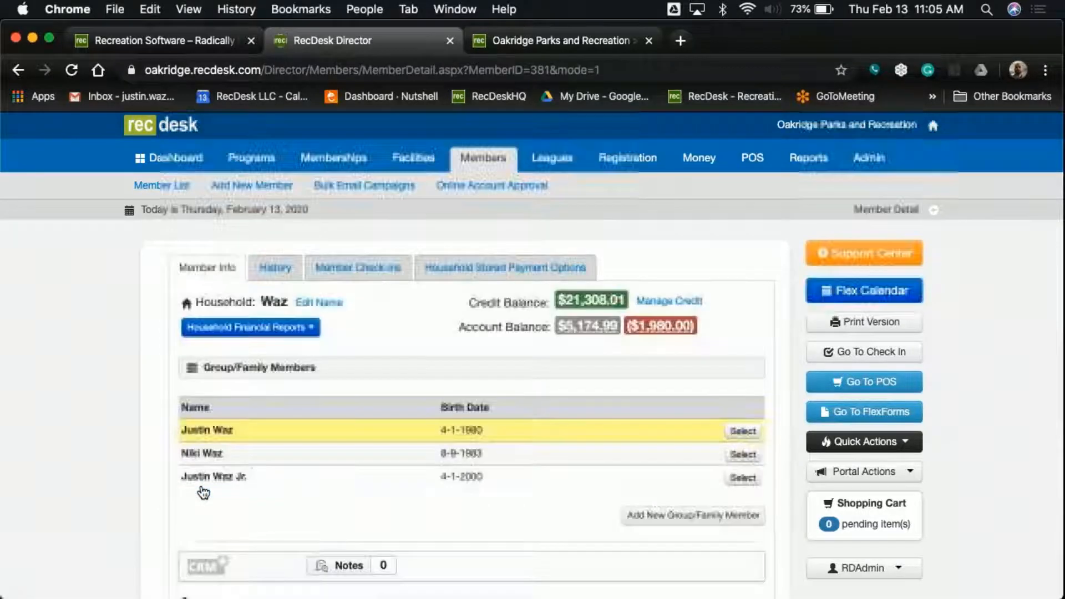
scroll(203, 491, down, 5)
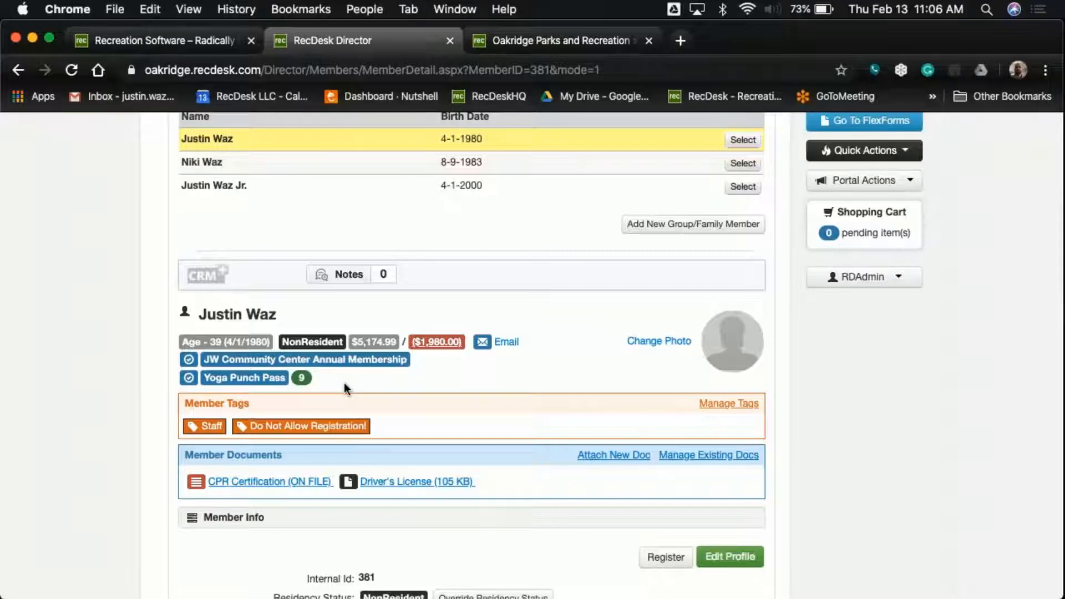
scroll(344, 383, up, 5)
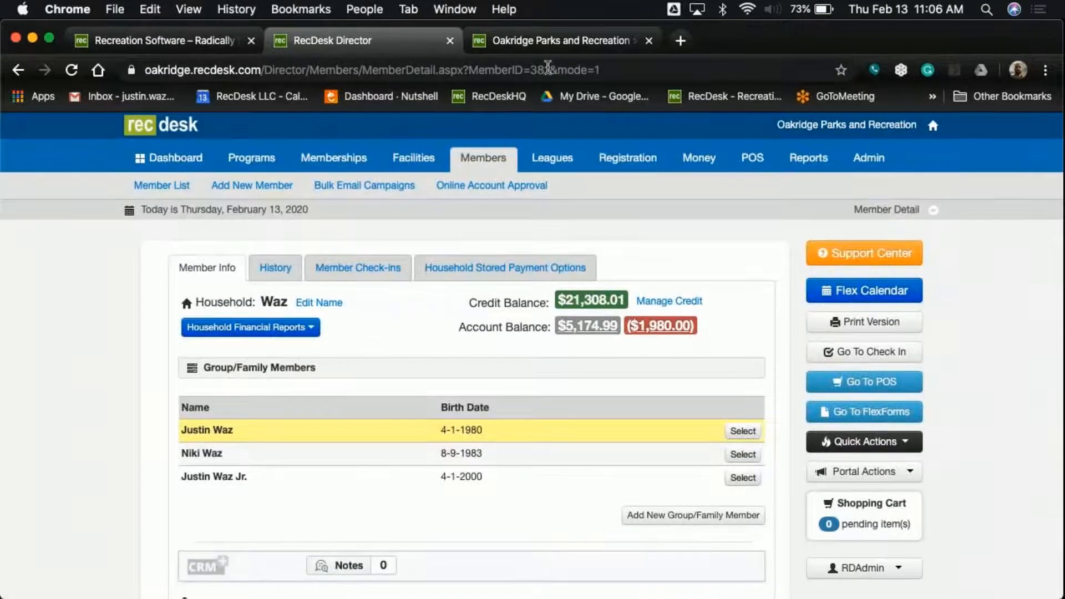
Step: Switch to the Oakridge Parks and Recreation community portal and sign in with the prefilled account credentials
click(559, 50)
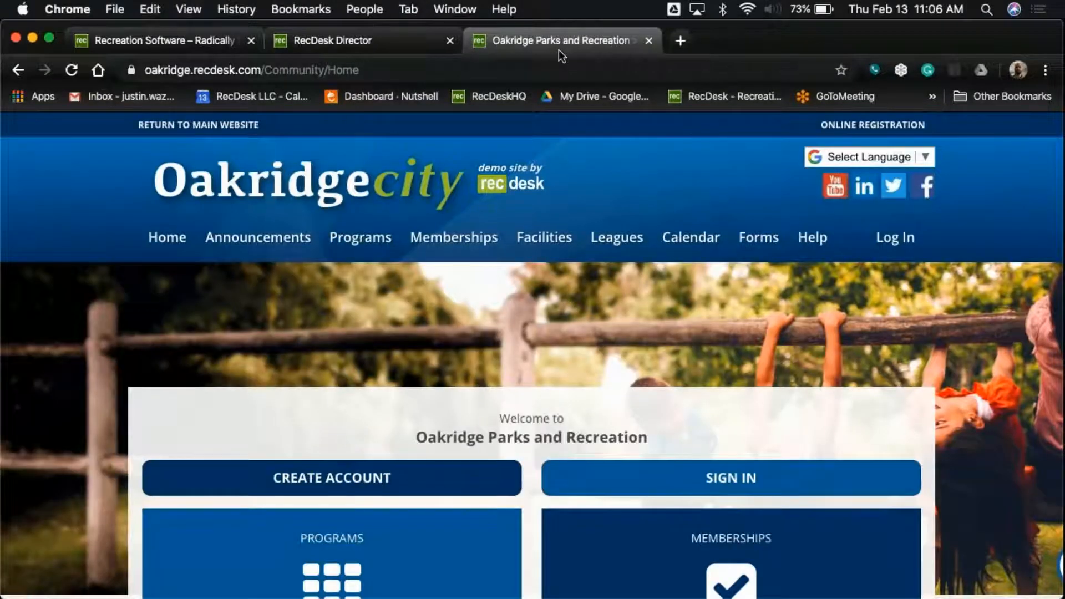
click(888, 239)
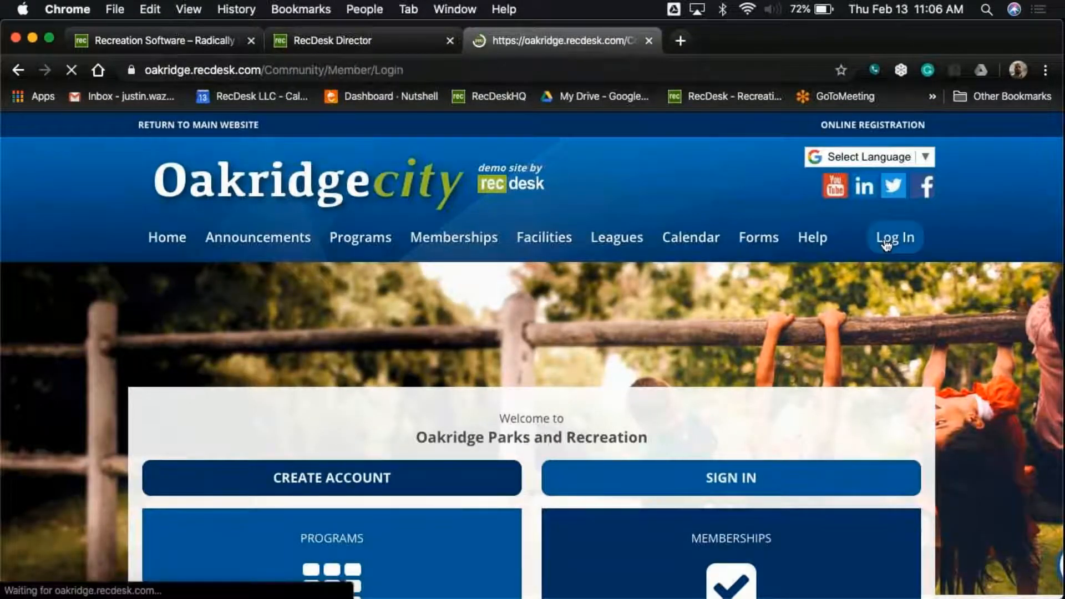
scroll(591, 386, down, 4)
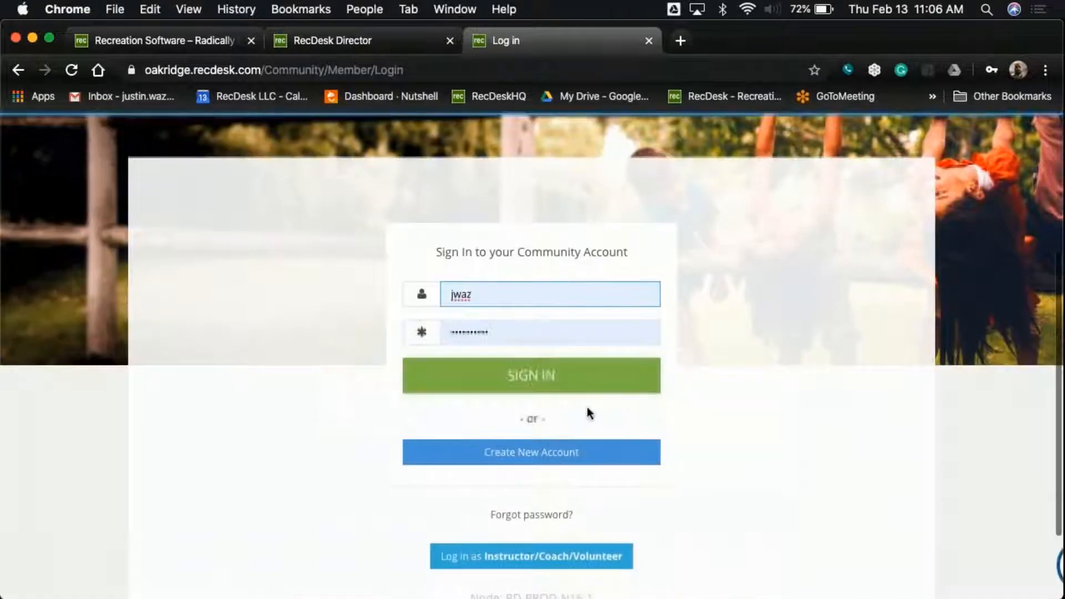
key(Return)
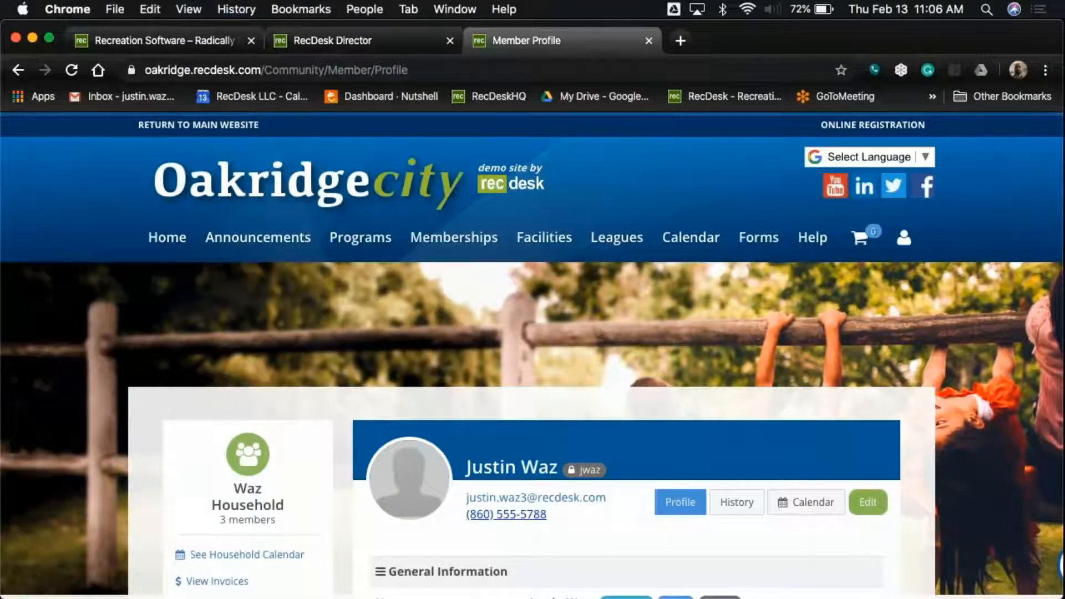
Step: Show all memberships on the community portal and search them for "golf"
mouse_move(447, 241)
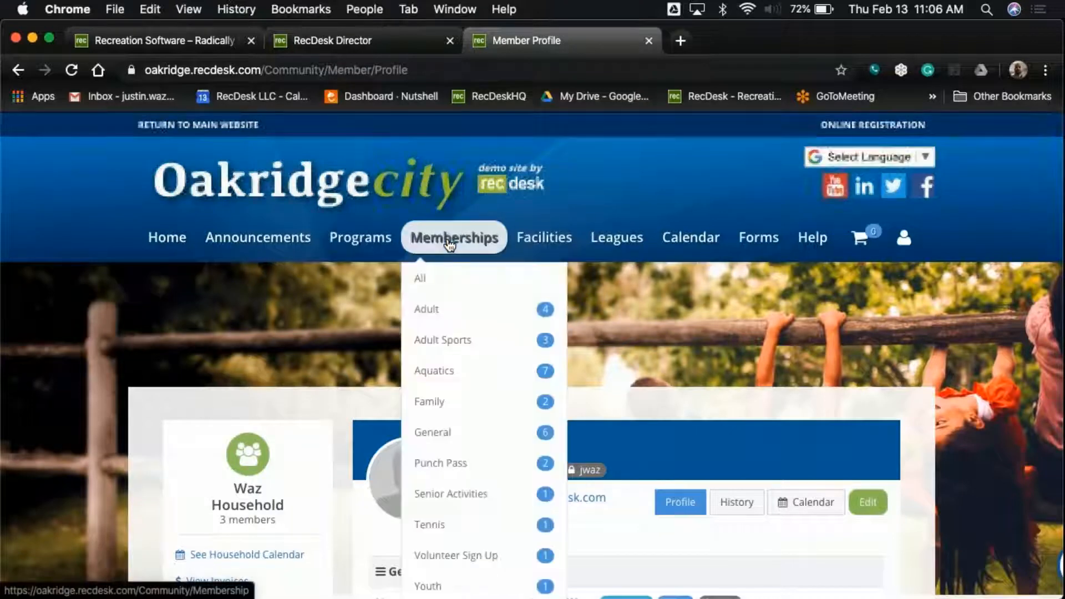
click(444, 280)
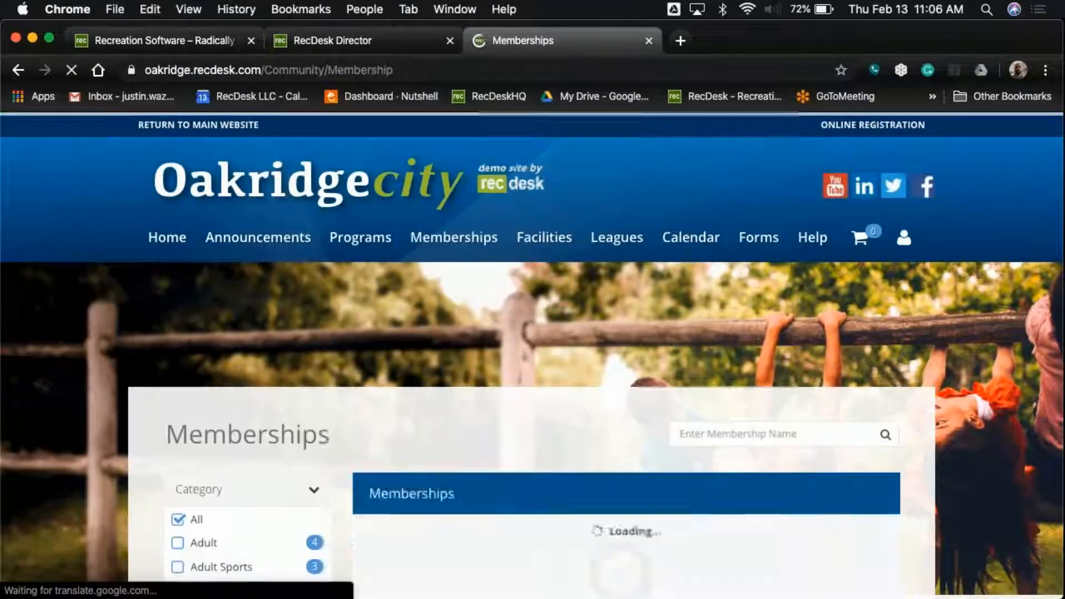
scroll(555, 338, down, 3)
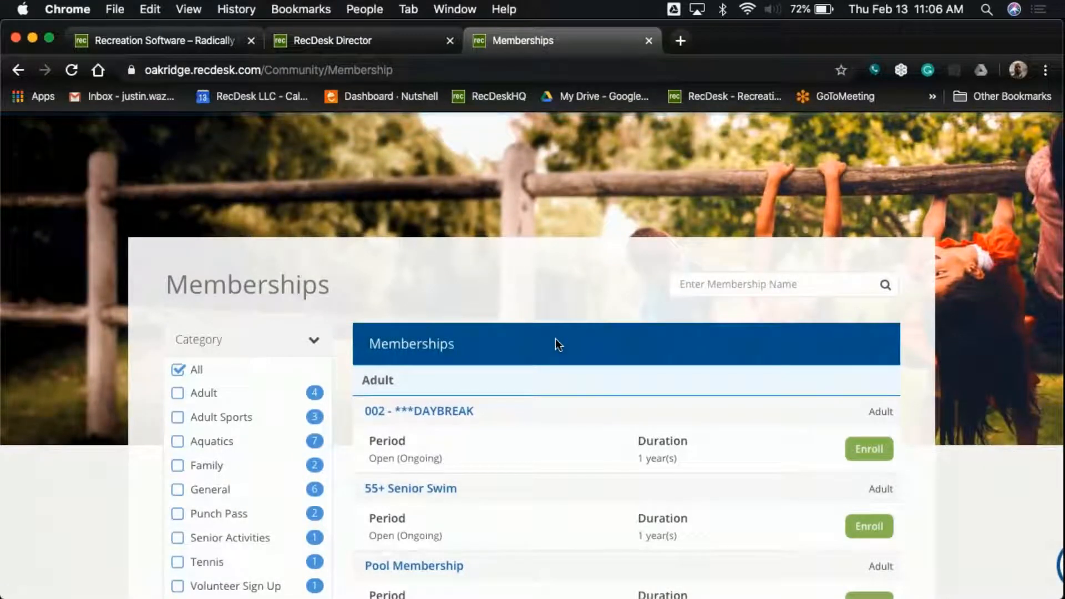
click(690, 284)
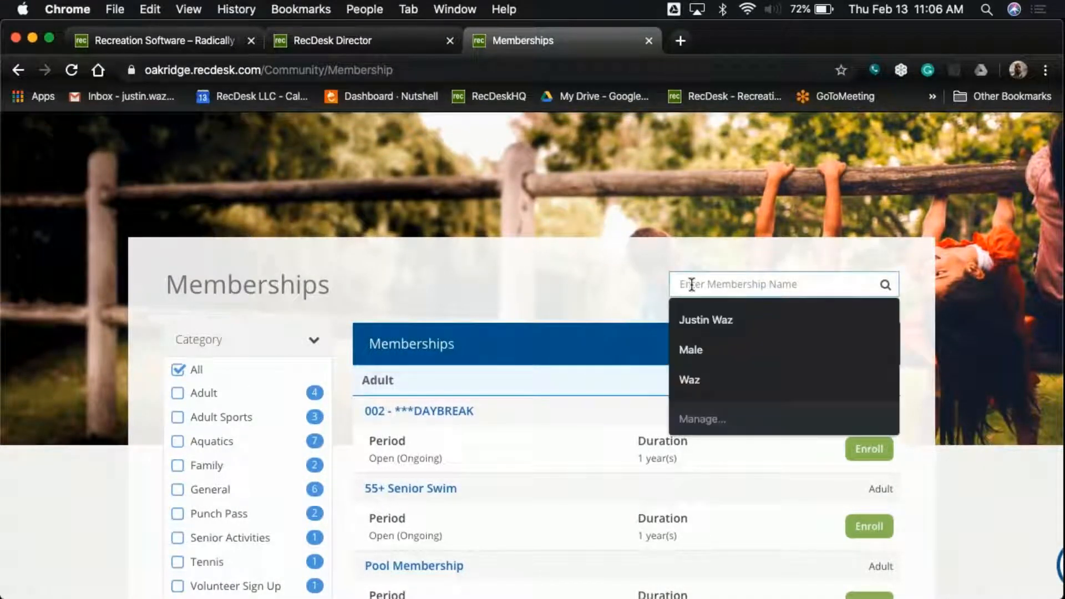
text(golf)
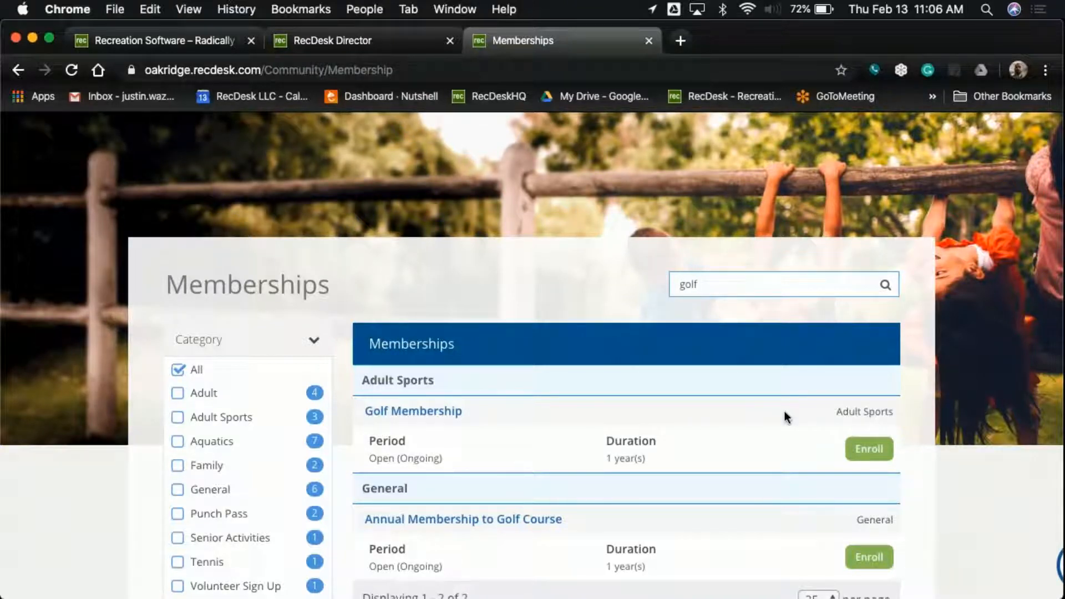
Step: Start enrolling in the Golf Membership under Adult Sports with the fee type Individual - $1600.00
click(859, 452)
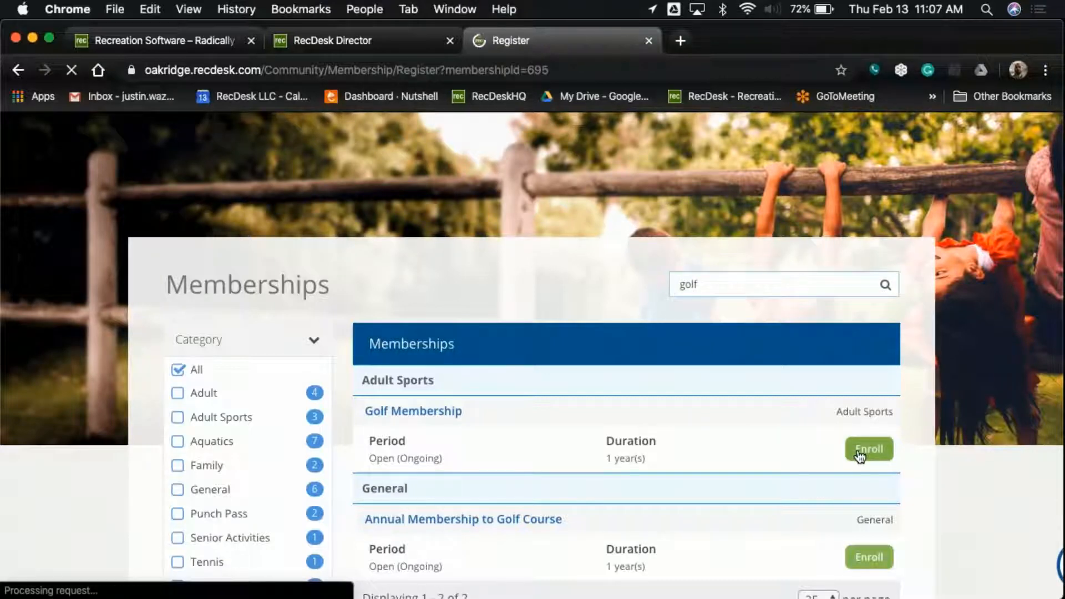
scroll(770, 406, down, 5)
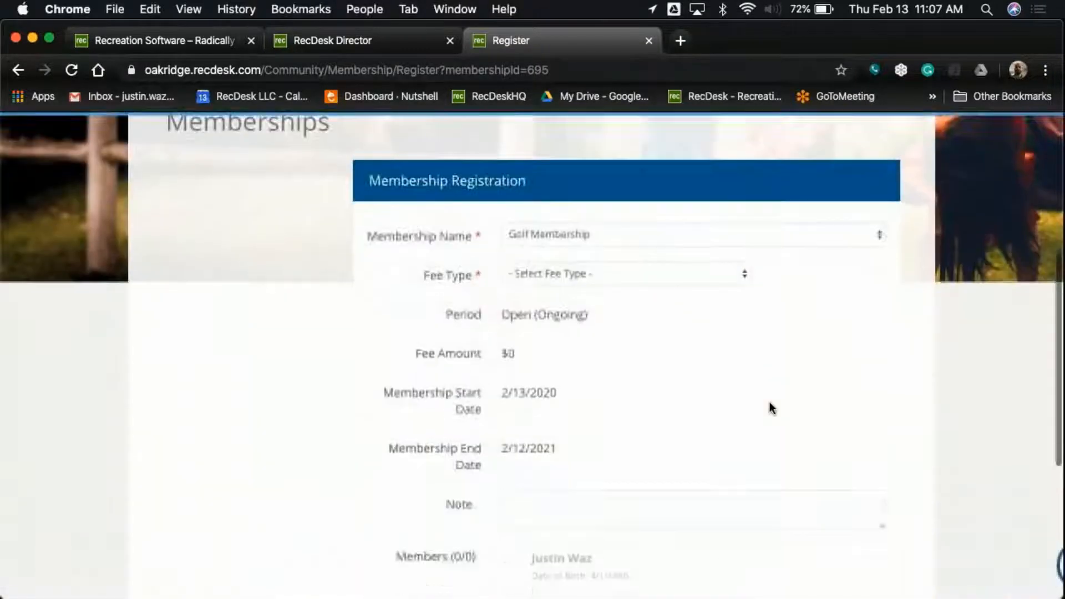
click(693, 277)
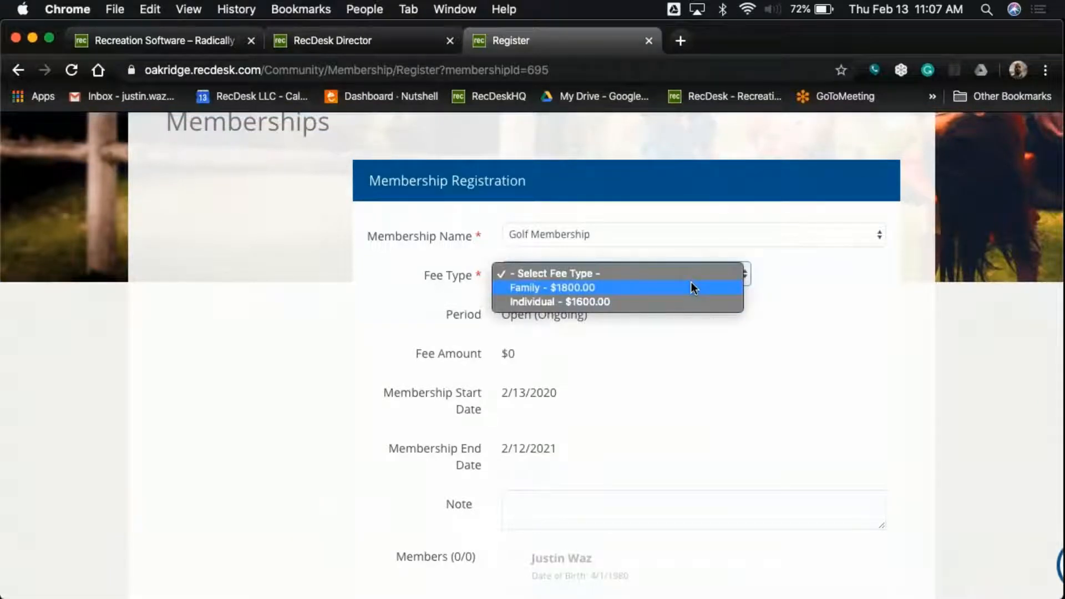
click(695, 300)
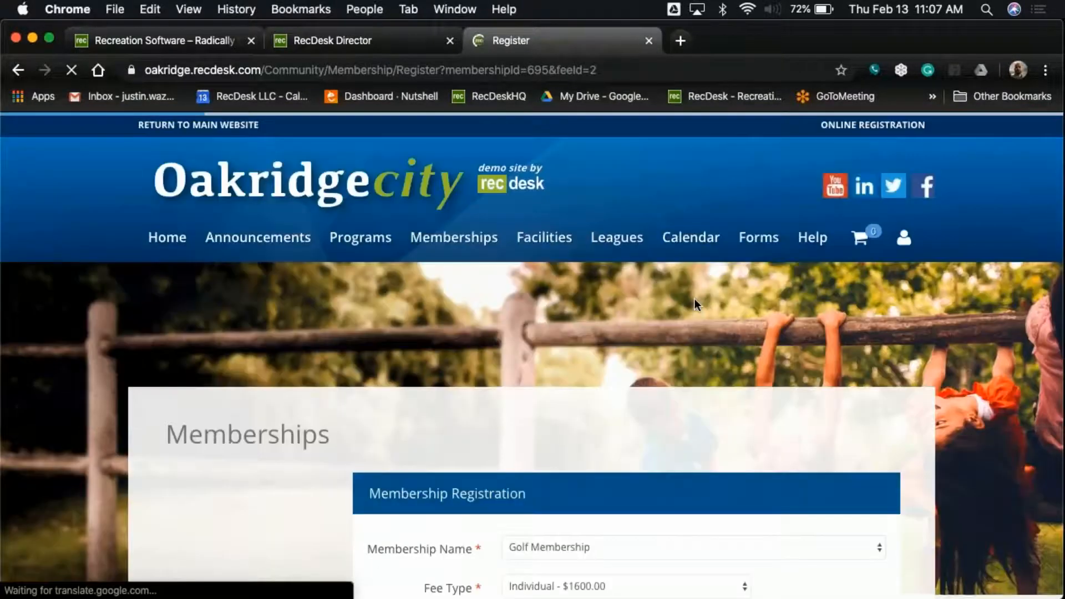
Step: Select the first listed household member for the Golf Membership and save the registration to the shopping cart
scroll(695, 298, down, 8)
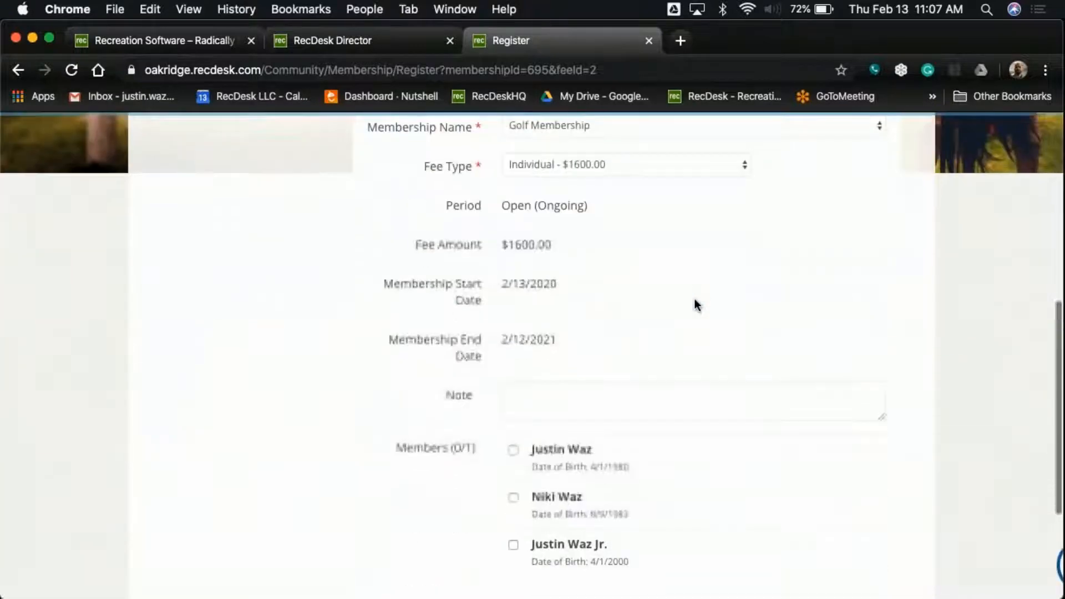
scroll(695, 299, down, 2)
scroll(695, 300, up, 2)
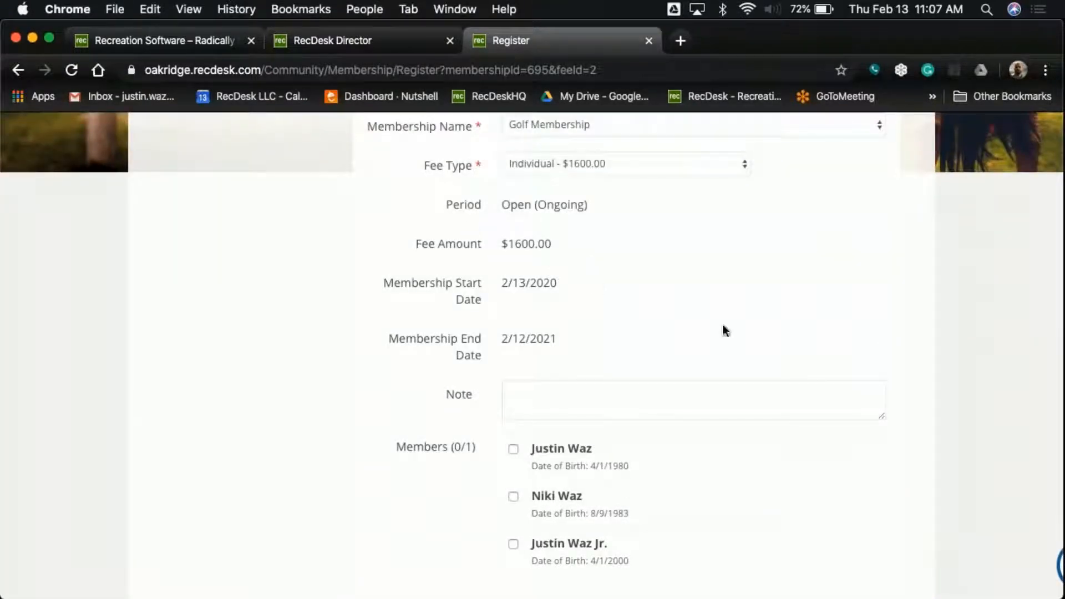
scroll(724, 331, down, 2)
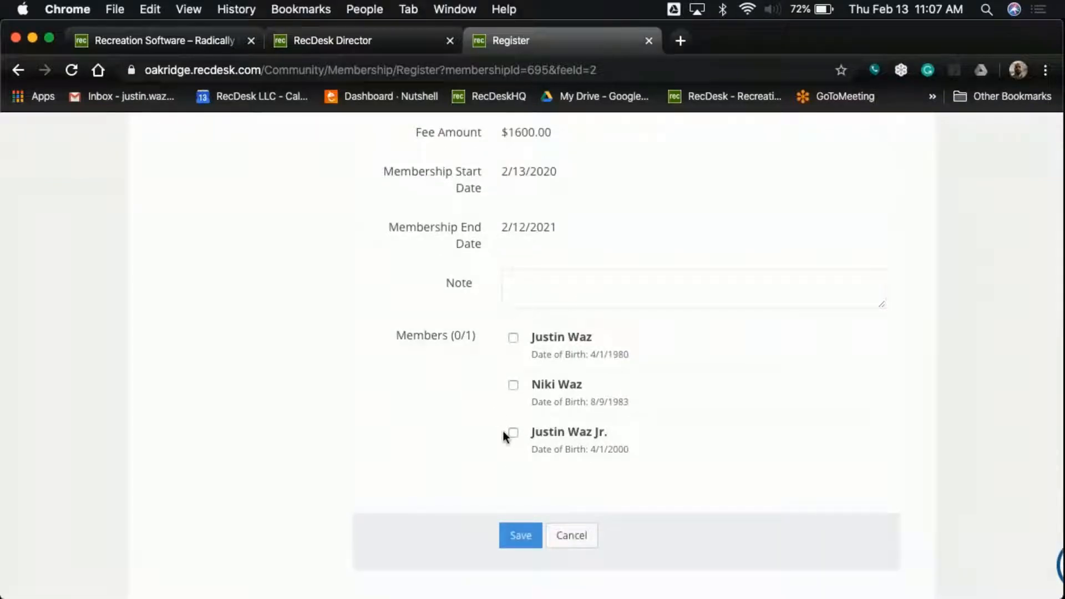
click(513, 338)
click(520, 535)
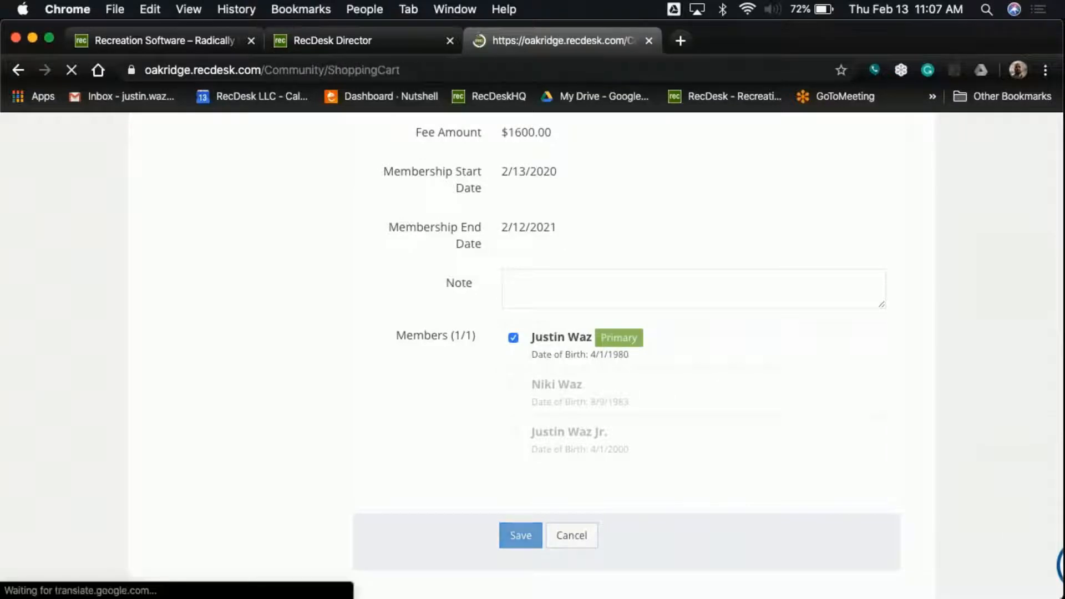
Step: Proceed to checkout with the Golf Membership in the cart and accept the waiver
scroll(575, 397, down, 3)
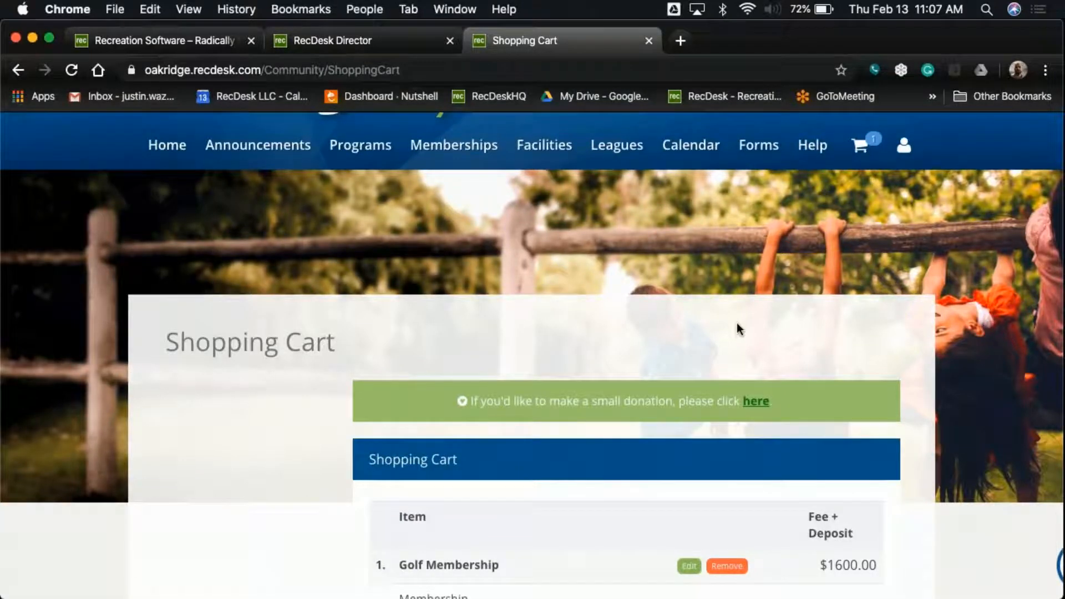
scroll(737, 327, down, 8)
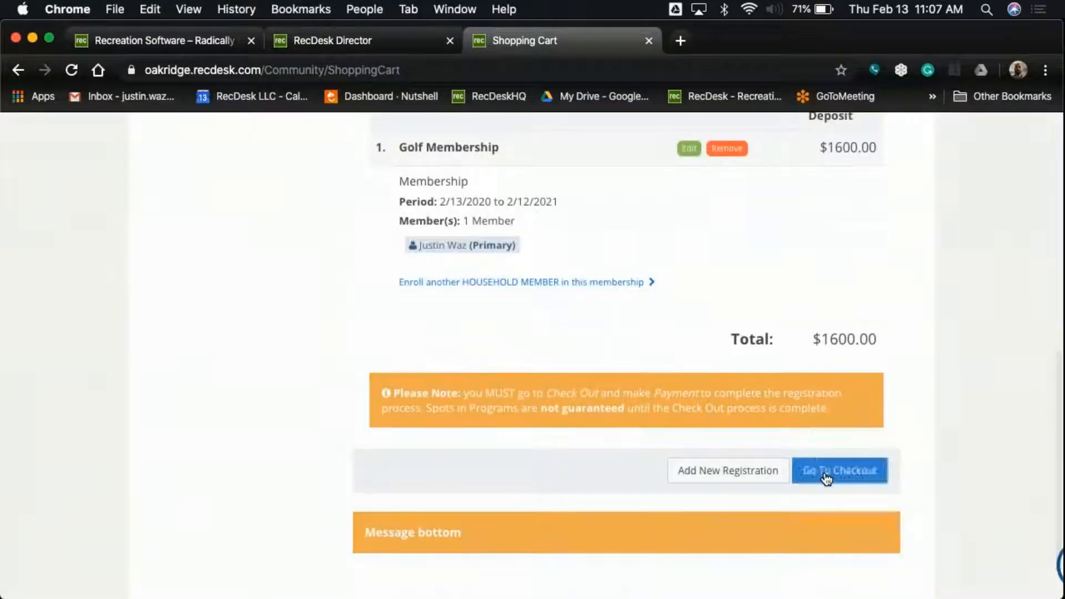
click(820, 472)
scroll(685, 391, down, 4)
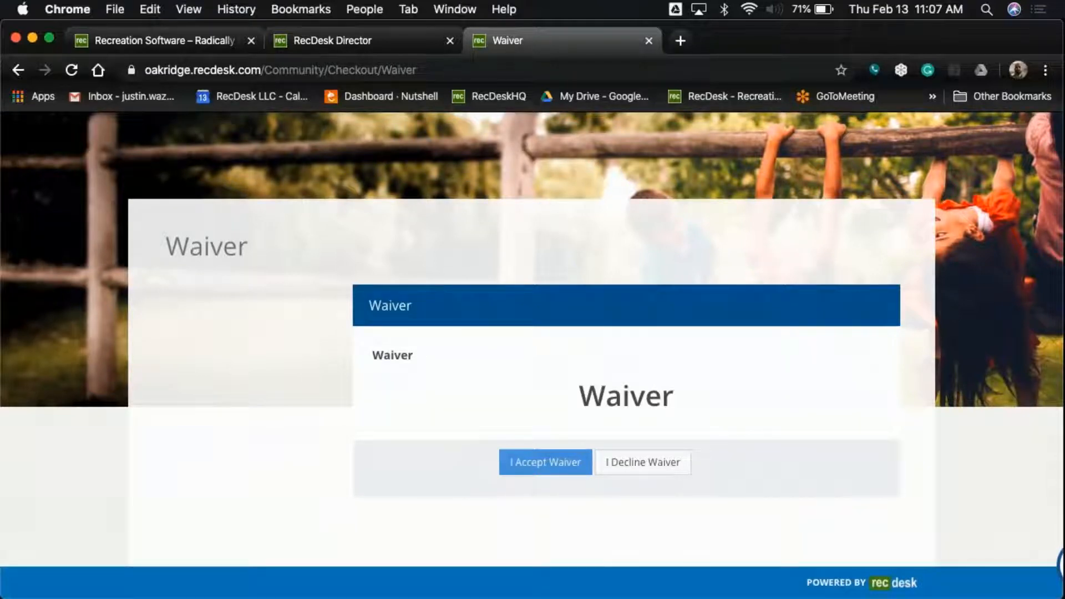
click(577, 463)
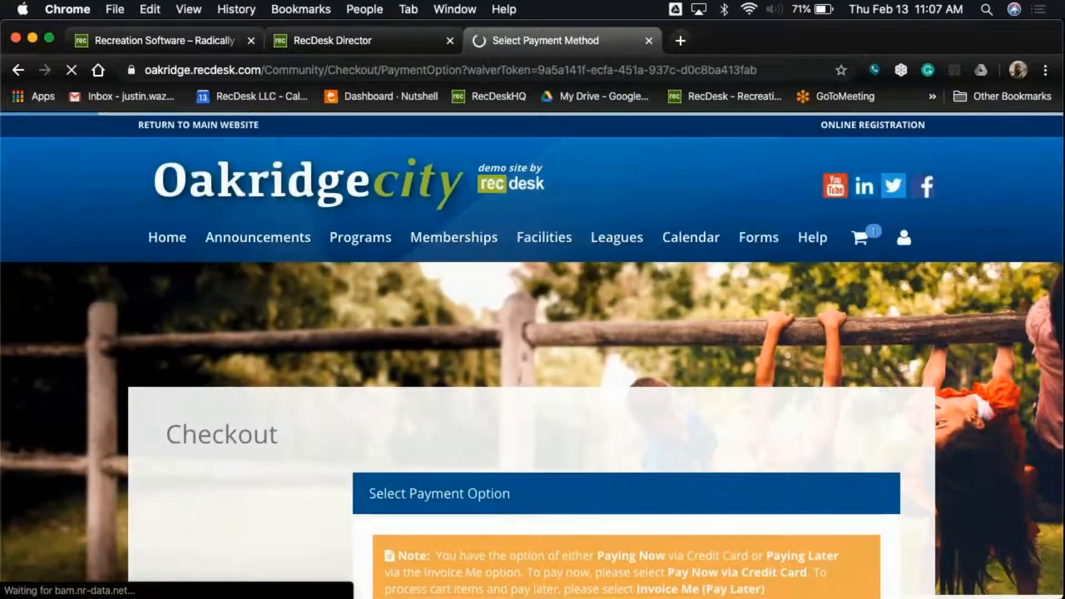
Step: Choose the Invoice Me (Pay Later) payment option for the Golf Membership and process the checkout
scroll(533, 356, down, 6)
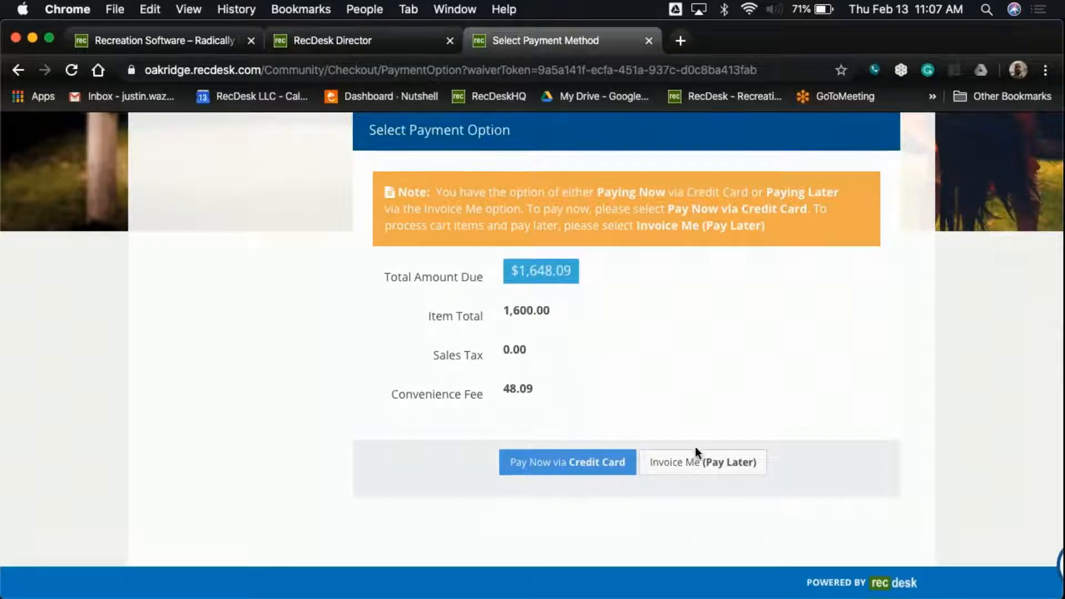
click(700, 466)
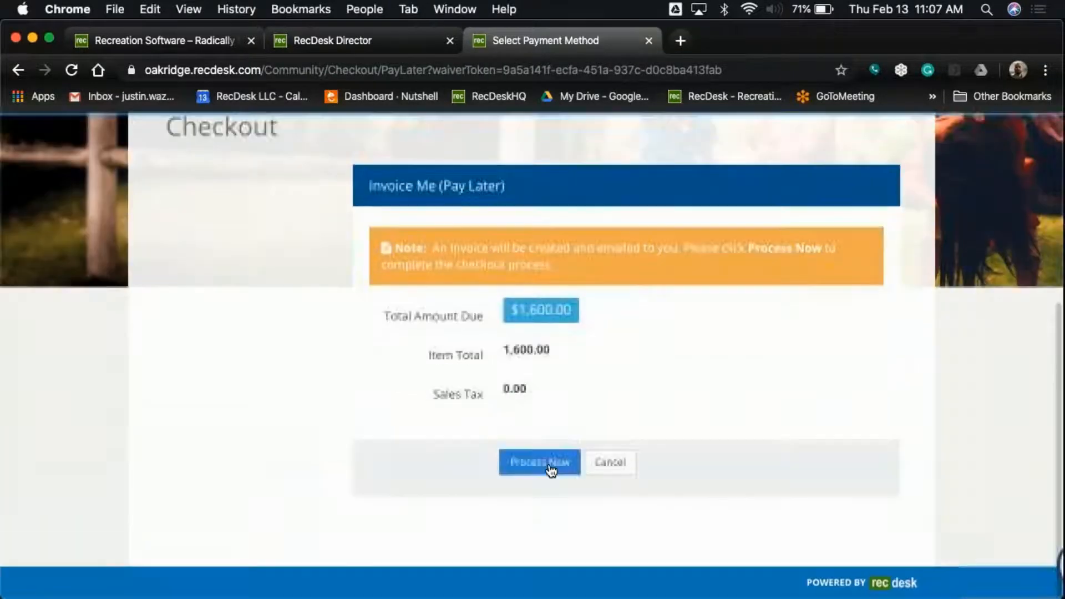
click(551, 464)
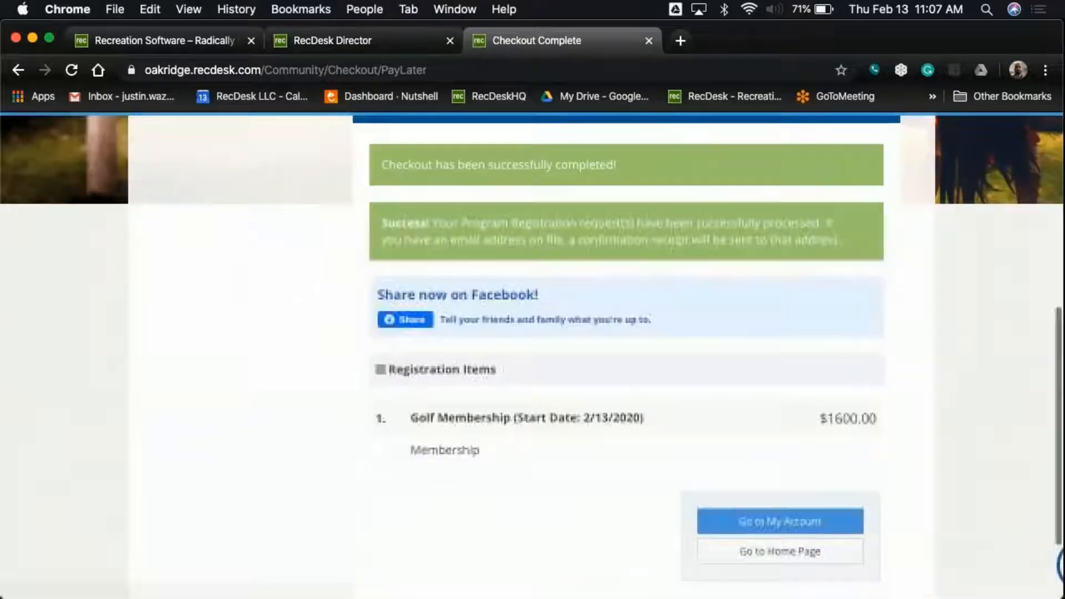
scroll(532, 355, up, 2)
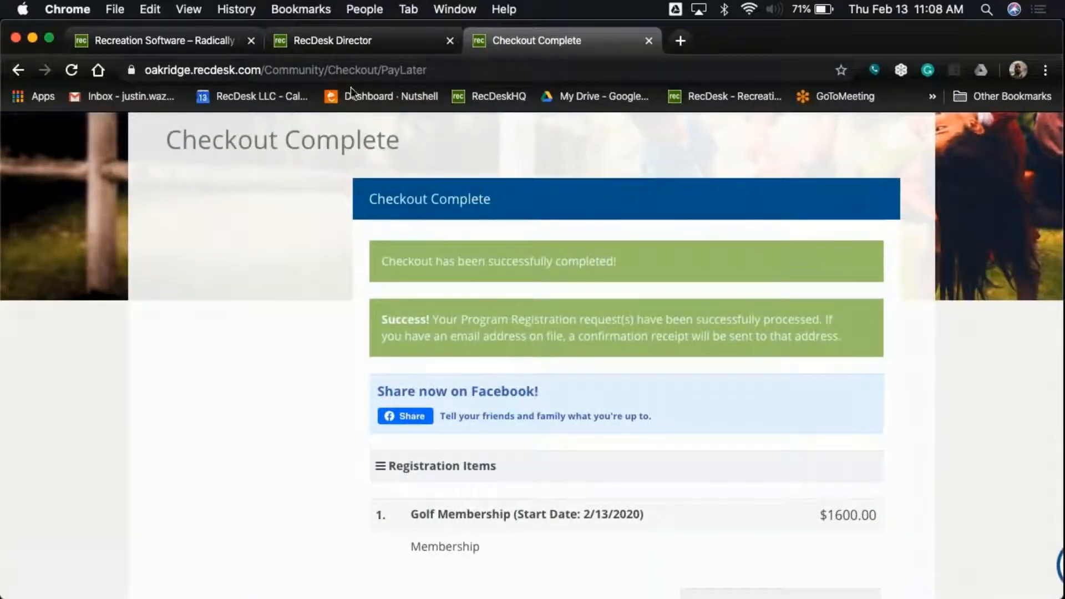
Step: Switch to the RecDesk admin site and check the newest online Golf Membership entry among the dashboard's recent memberships
click(335, 41)
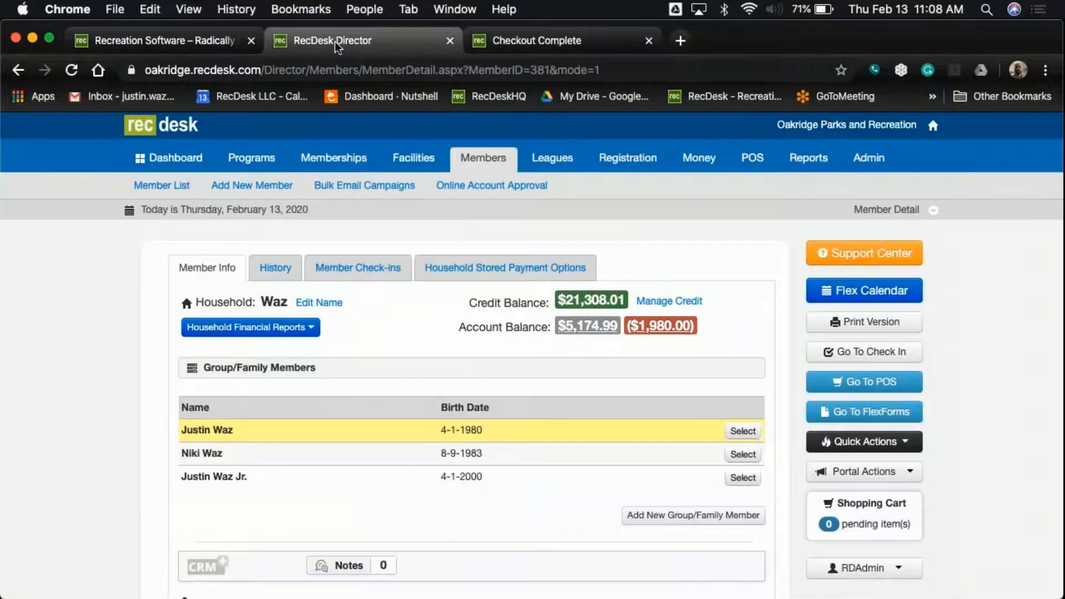
click(198, 146)
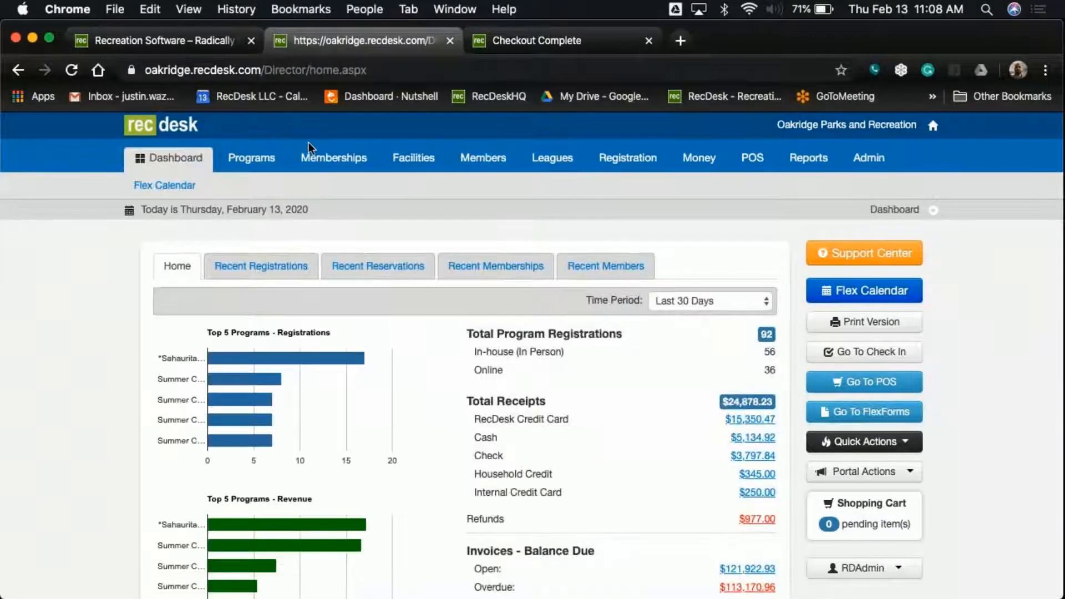
click(503, 270)
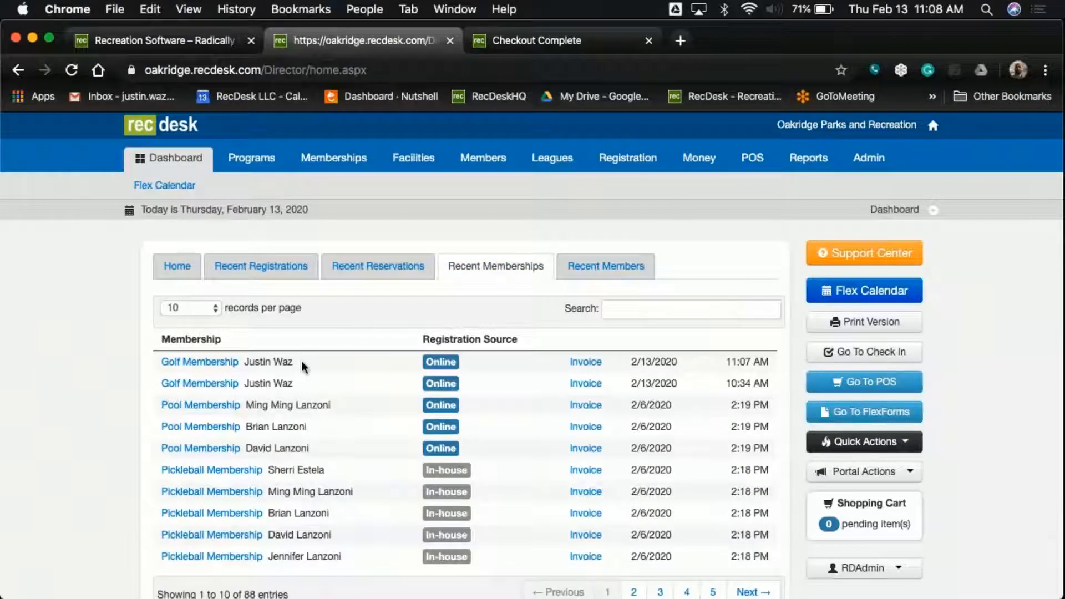
drag(301, 360, 197, 362)
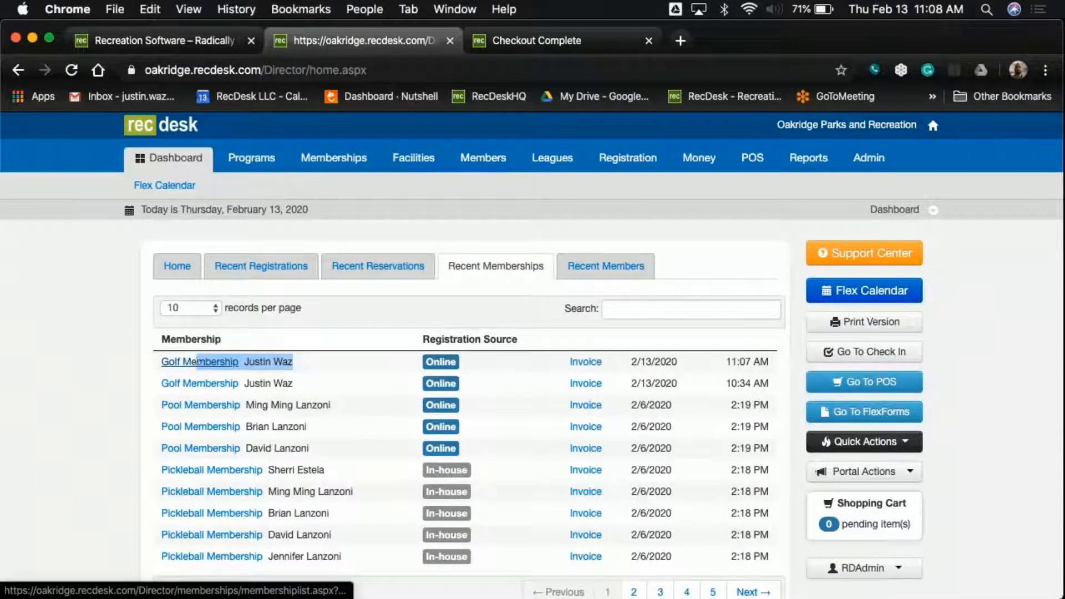
click(79, 381)
Step: Open the Golf Membership from its newest entry and review the list of active members
click(180, 362)
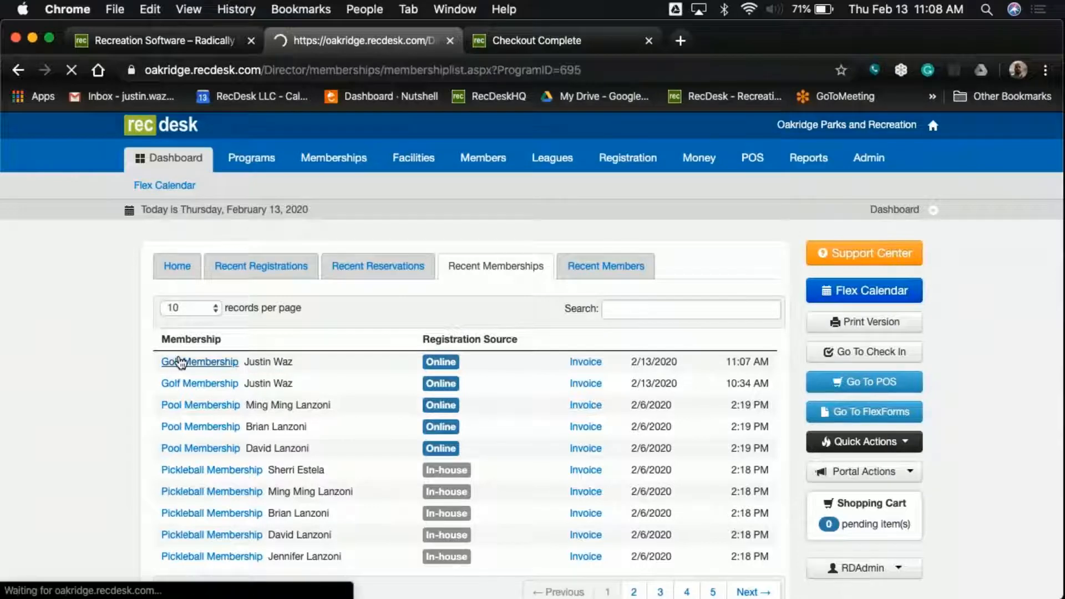
scroll(348, 392, down, 3)
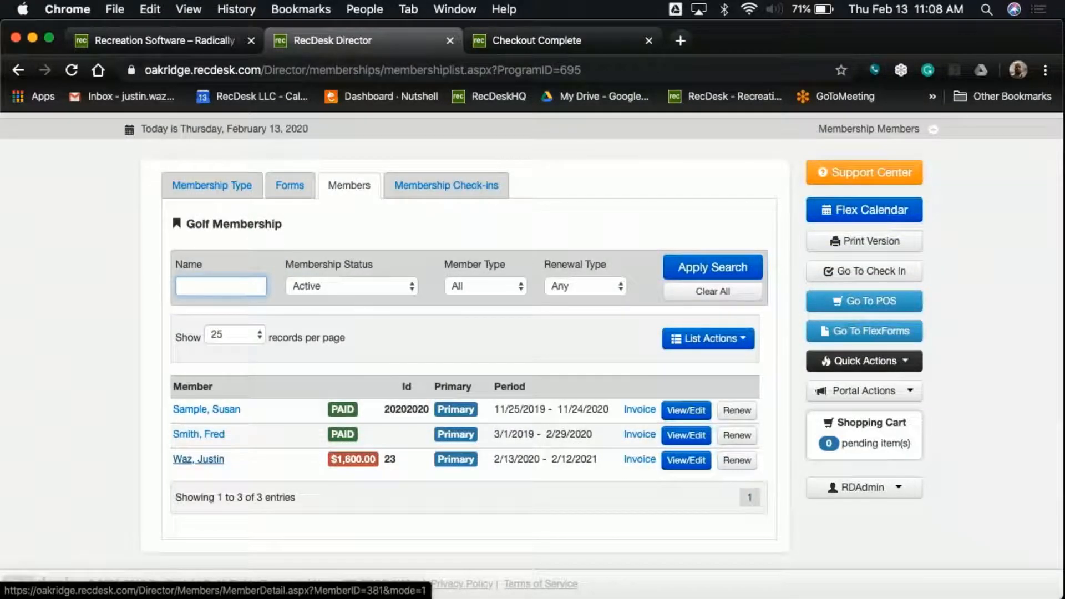
scroll(198, 459, up, 3)
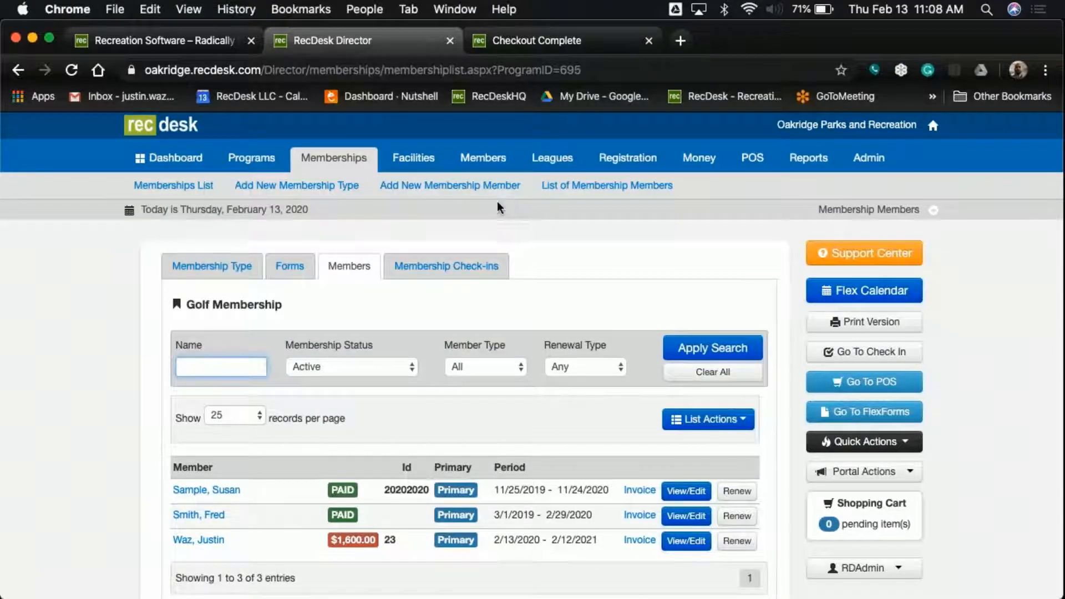
Step: Start adding a new membership member with the Golf Membership and the fee type Individual - $1,600.00
click(459, 185)
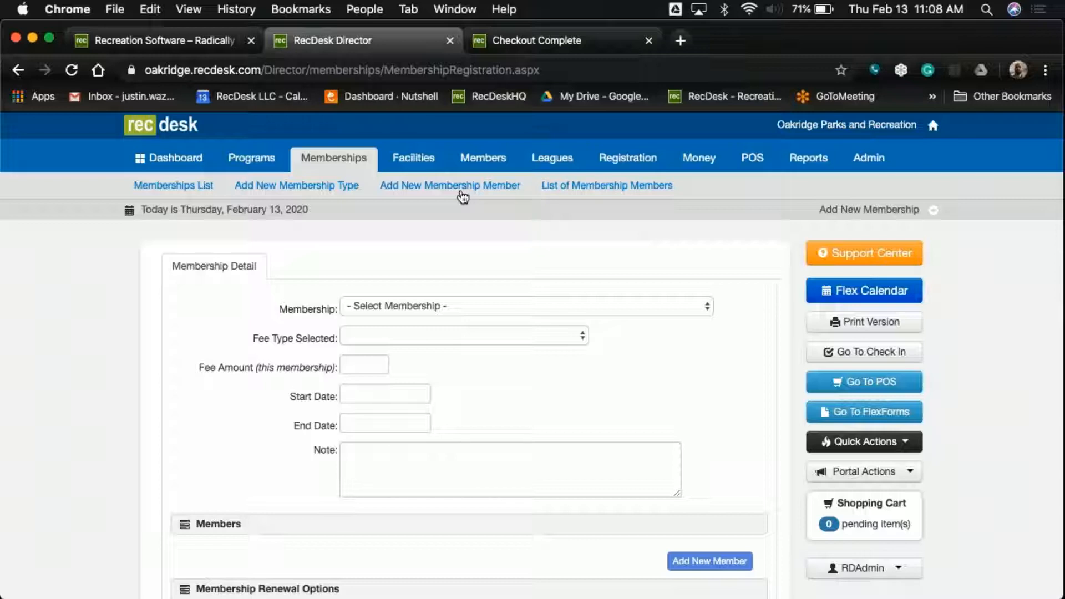
click(575, 309)
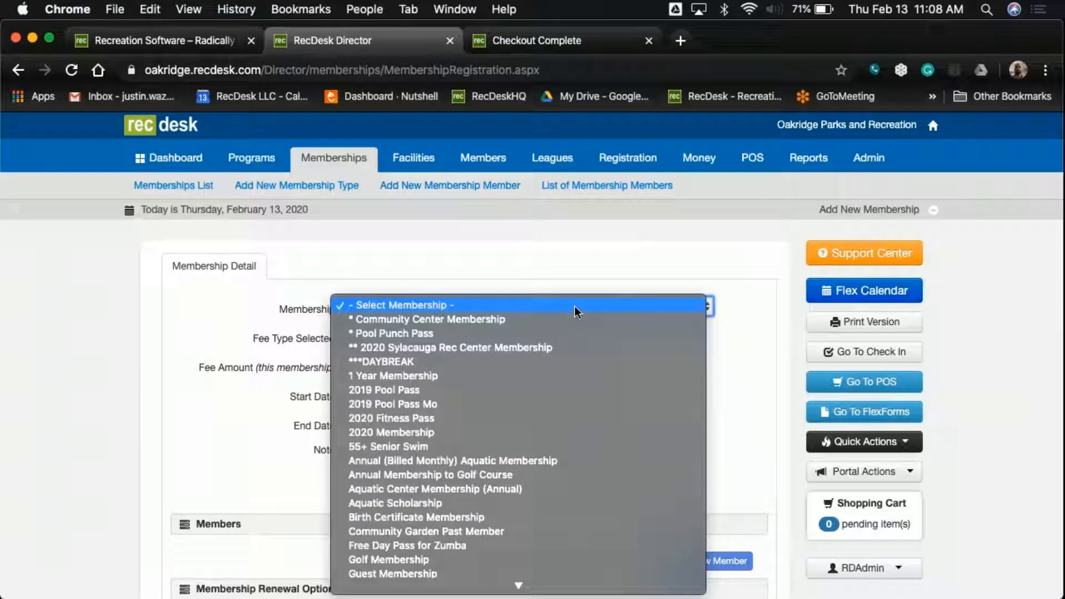
key(g)
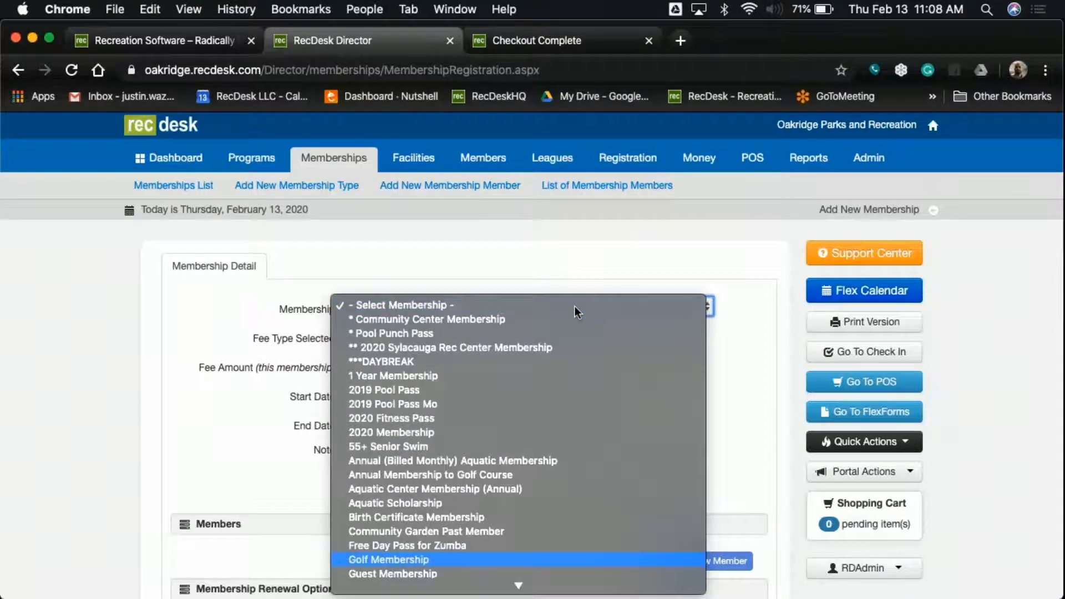
key(Return)
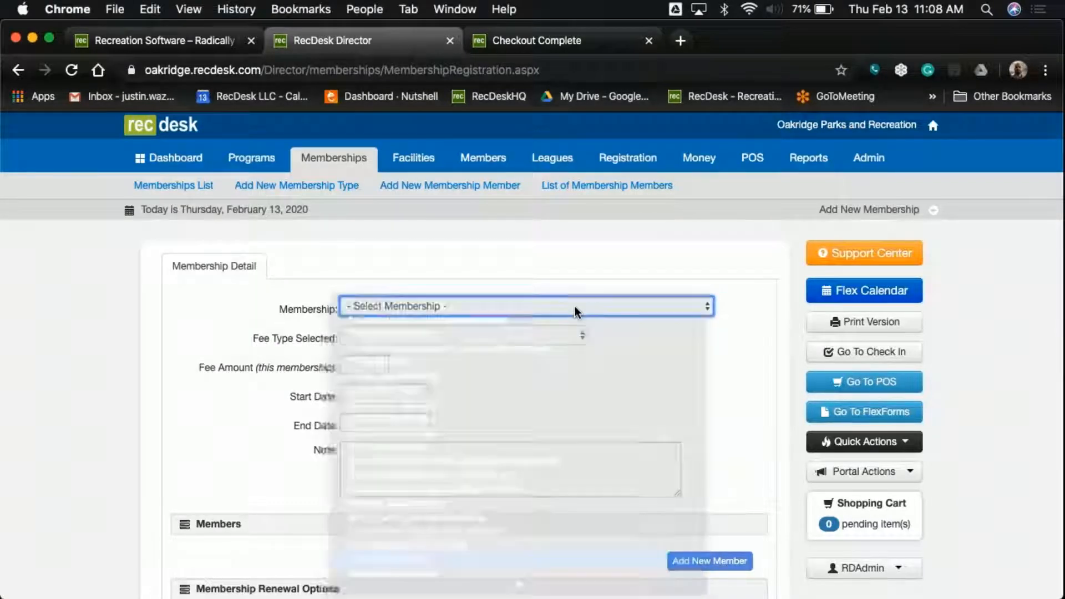
click(555, 337)
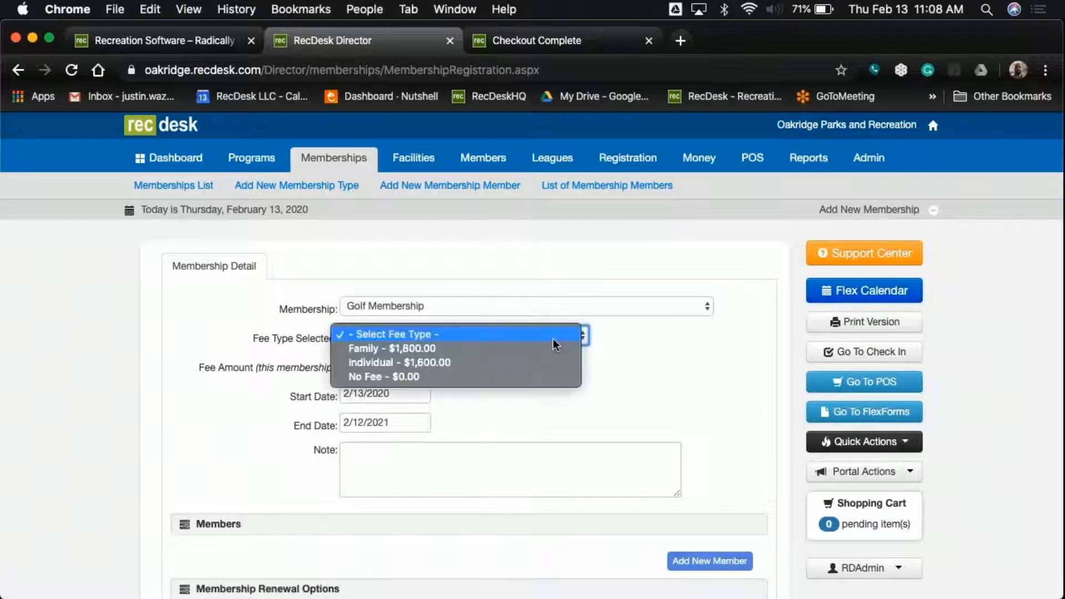
click(545, 361)
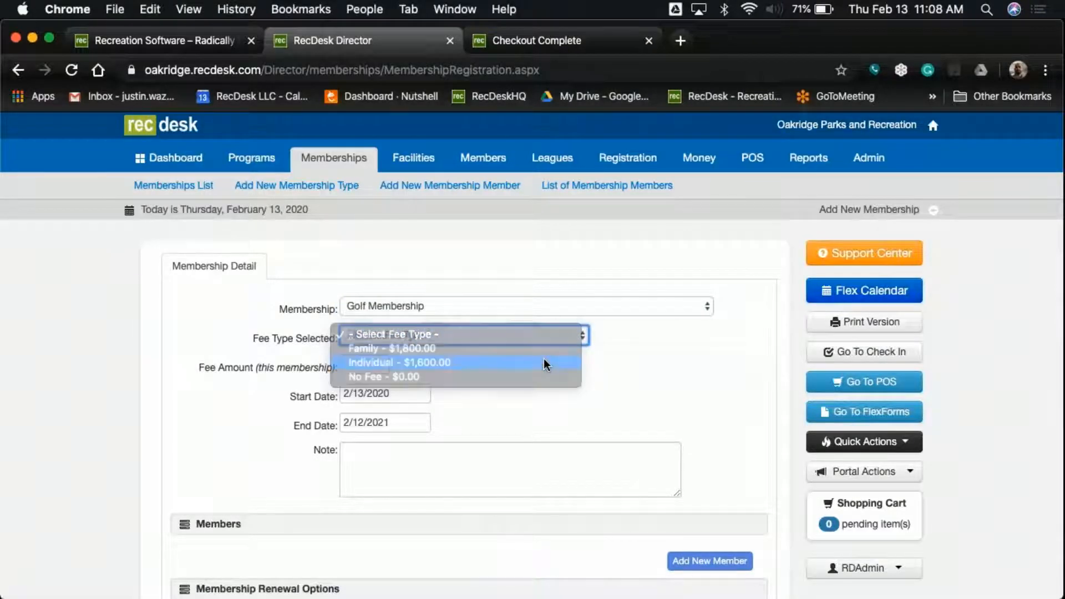
Step: Search the existing members by the household's last name and add the third listed match to the Golf Membership
scroll(421, 391, down, 5)
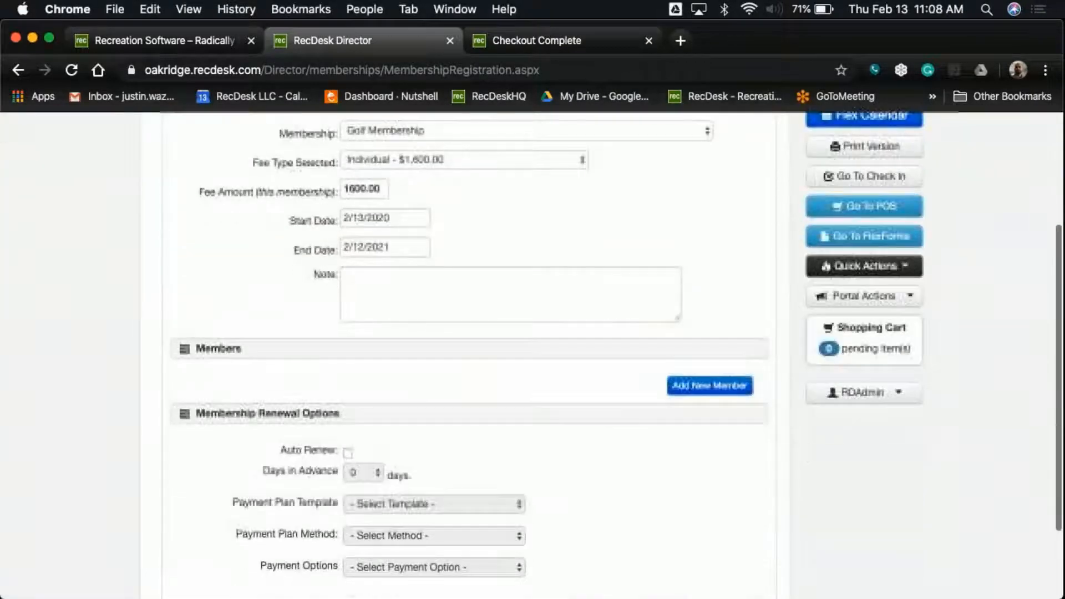
click(710, 385)
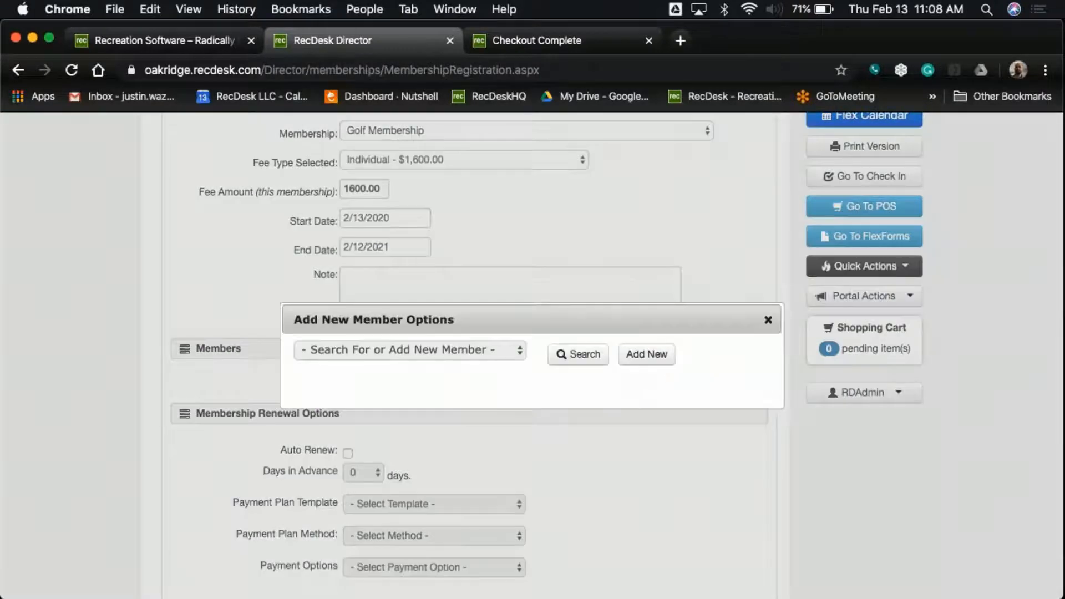
click(583, 357)
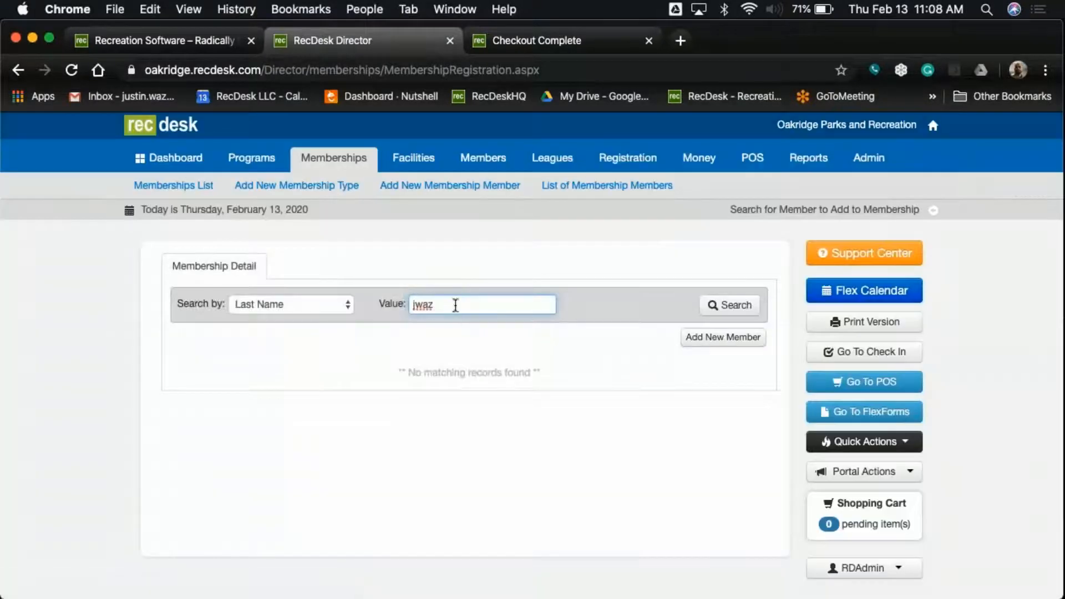
drag(442, 305, 408, 304)
text(waz)
key(Return)
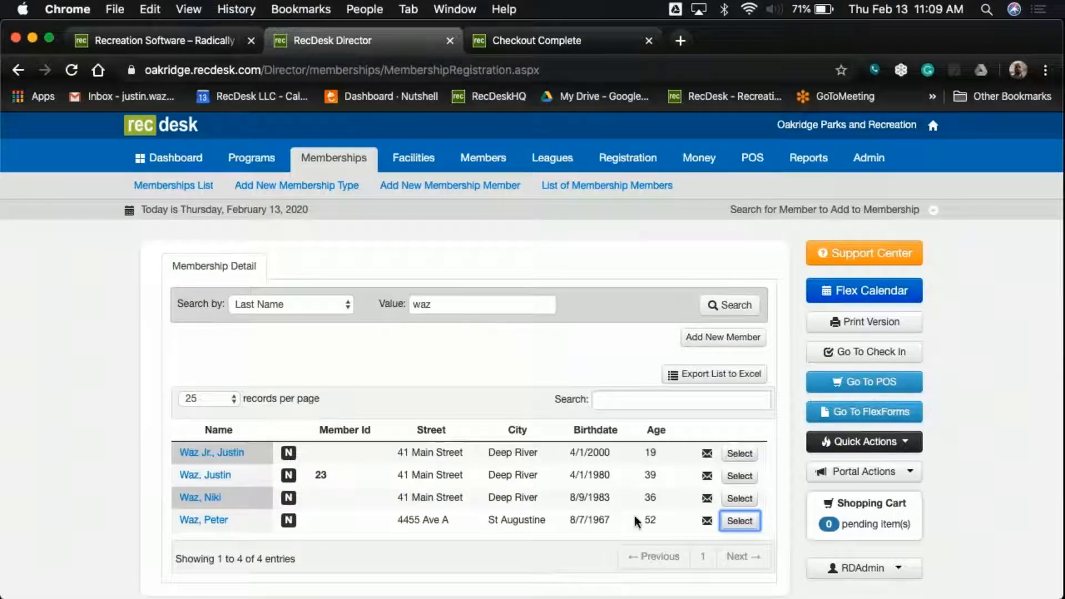
click(742, 503)
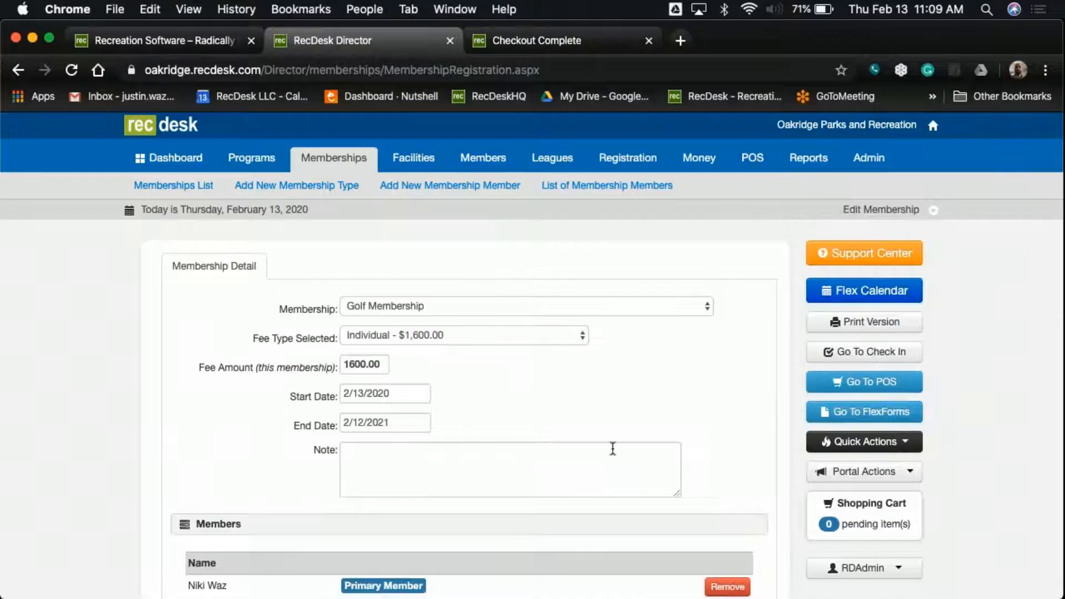
Step: Save the new Golf Membership without renewal options and proceed to checkout from the shopping cart
scroll(612, 447, down, 5)
scroll(613, 448, down, 2)
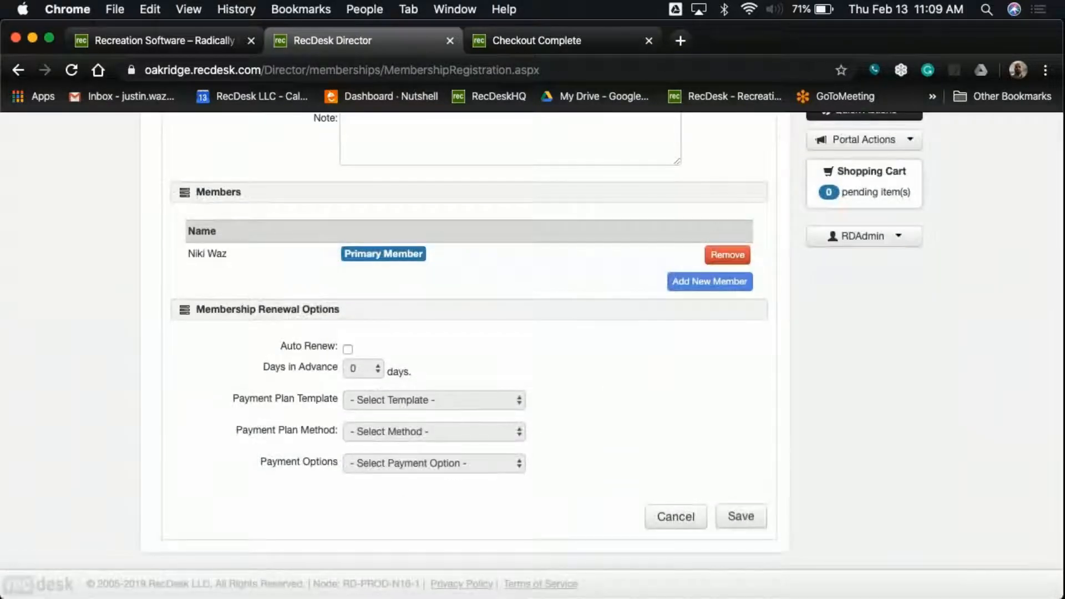
click(745, 522)
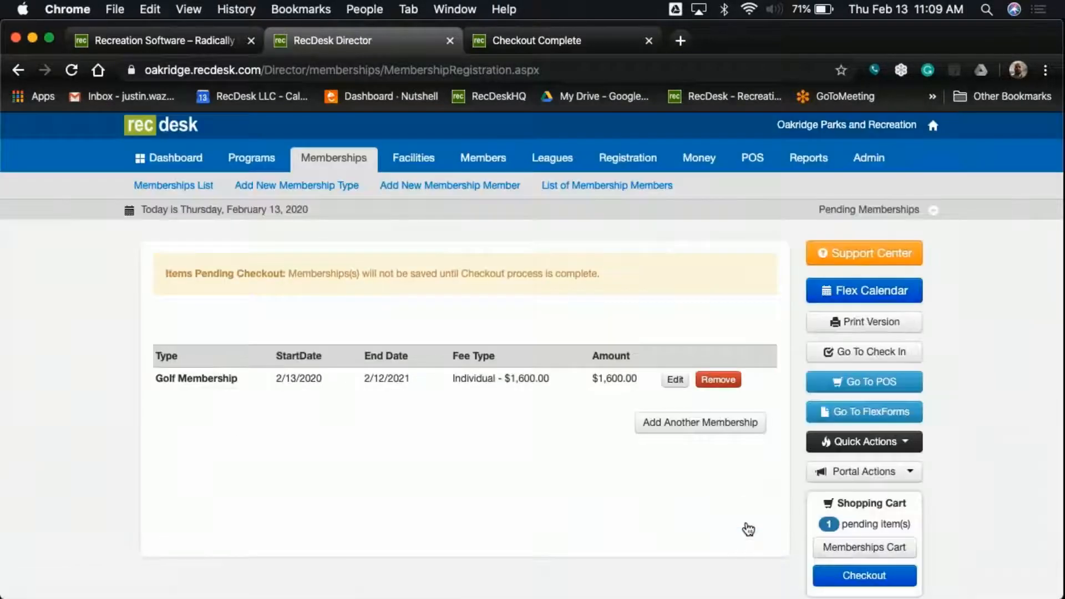
click(829, 580)
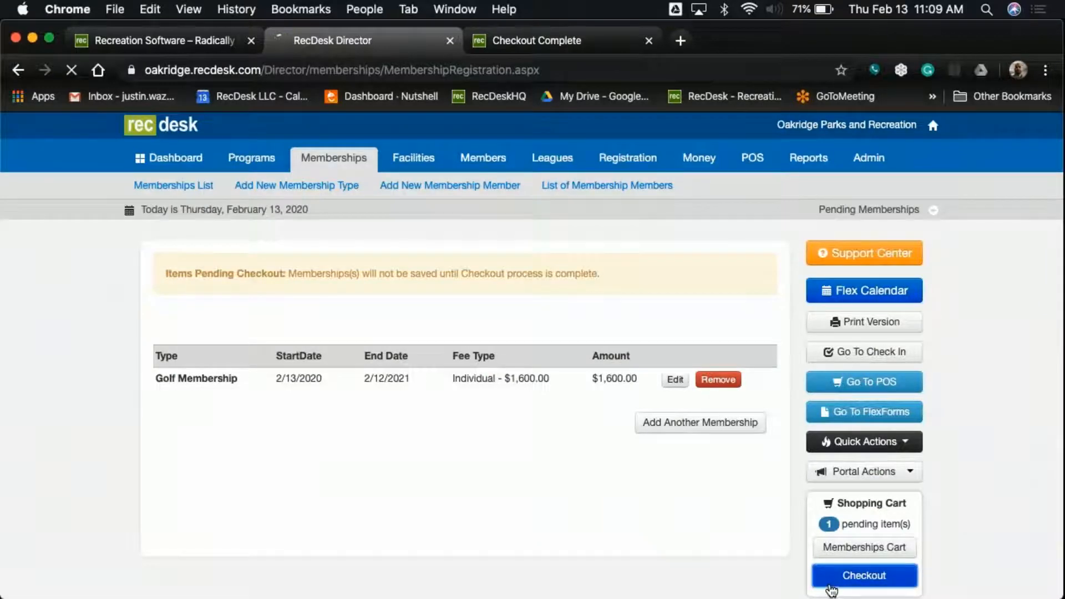
Step: Create the invoice for the pending Golf Membership and choose to process payment later with an email confirmation sent now
scroll(700, 491, down, 3)
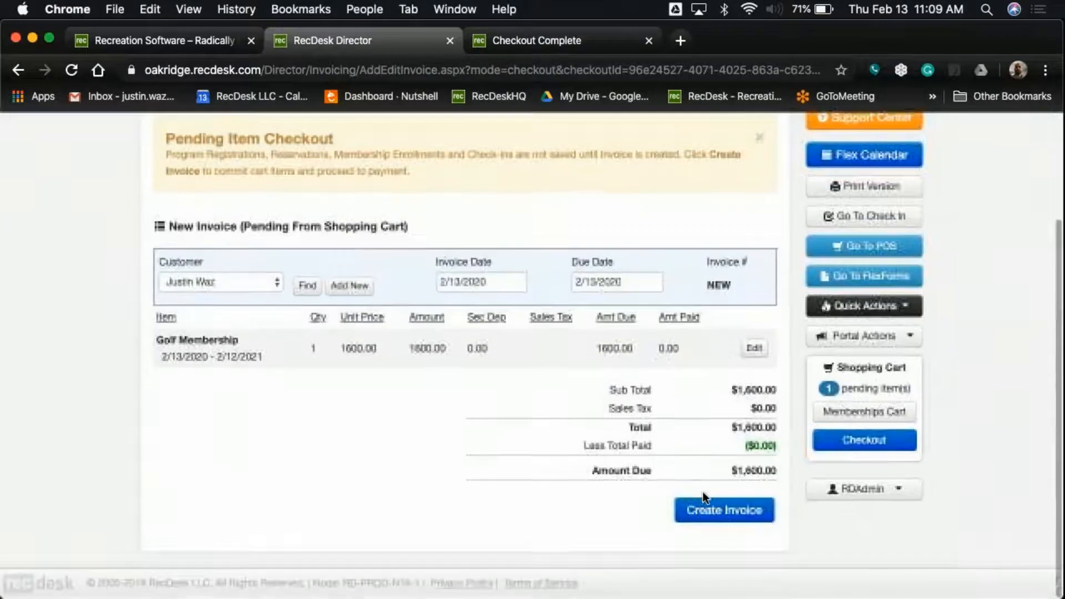
click(716, 508)
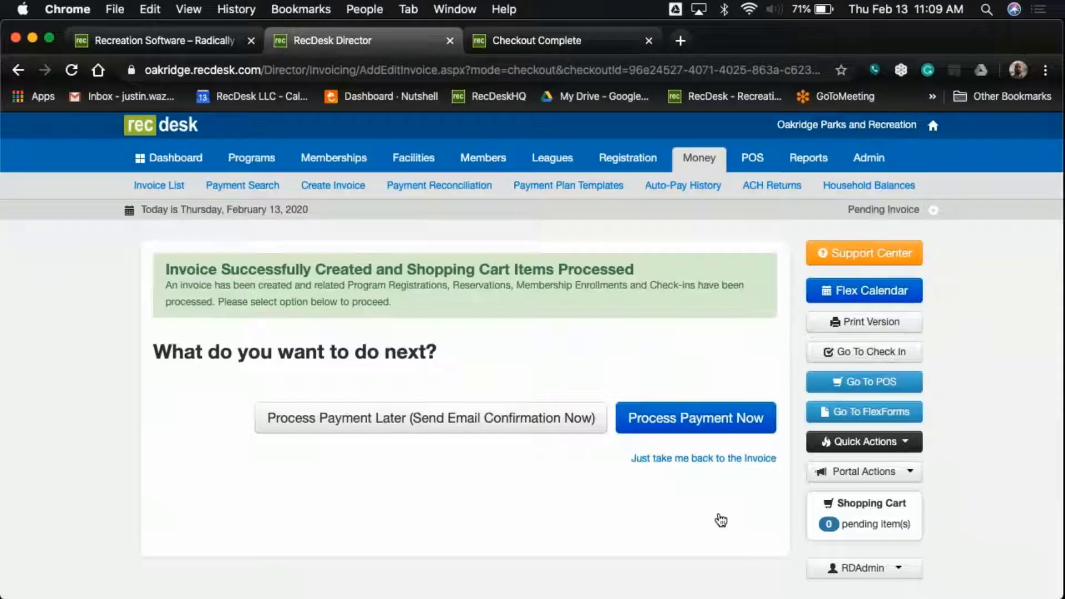
click(447, 422)
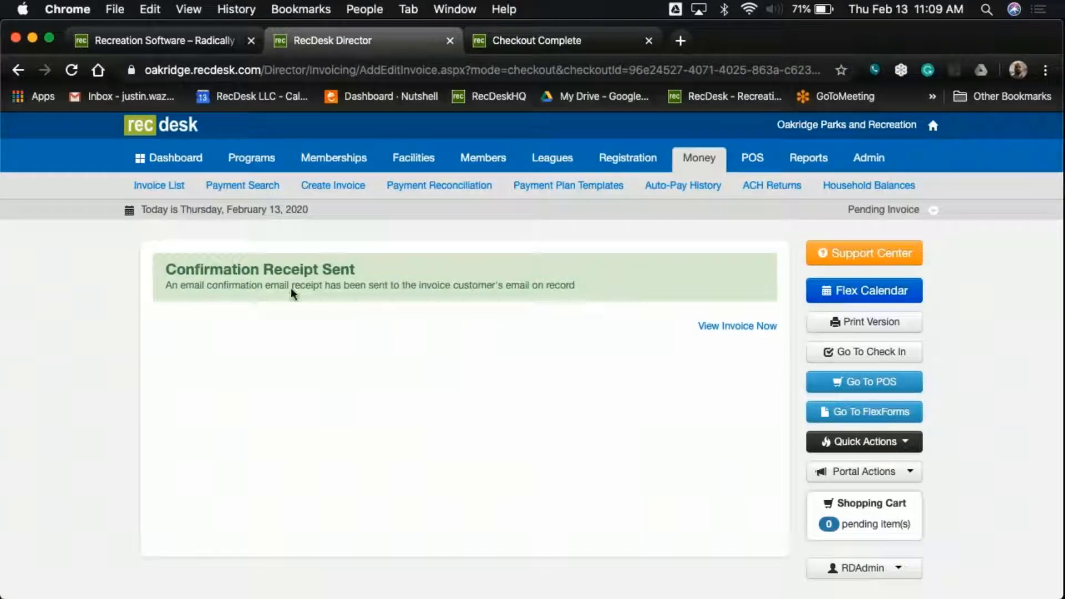
Step: Return to the dashboard's recent memberships and check the new in-house Golf Membership entry
click(186, 163)
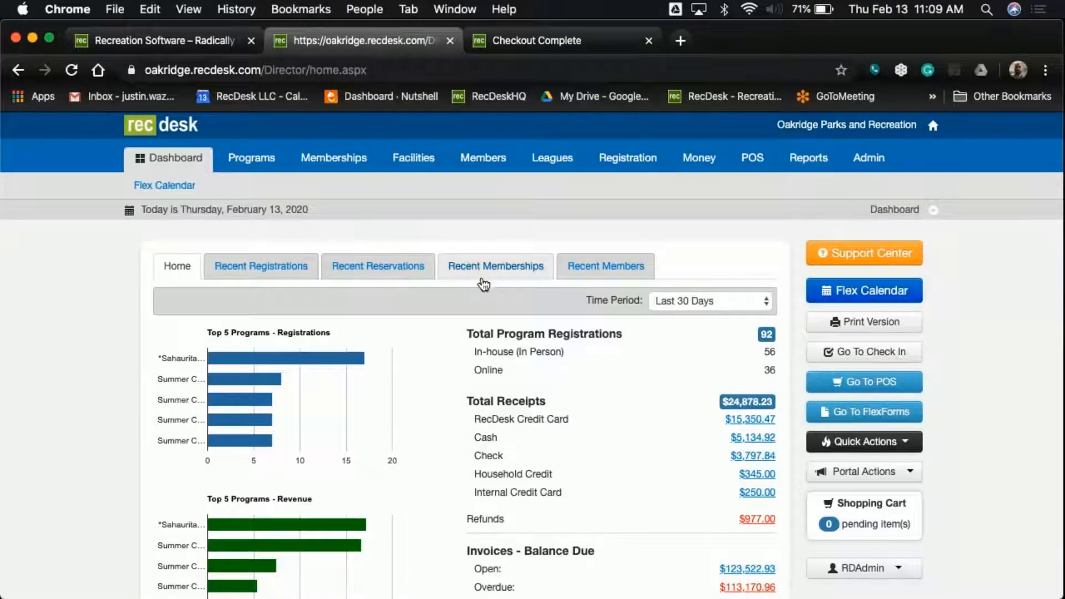
click(490, 279)
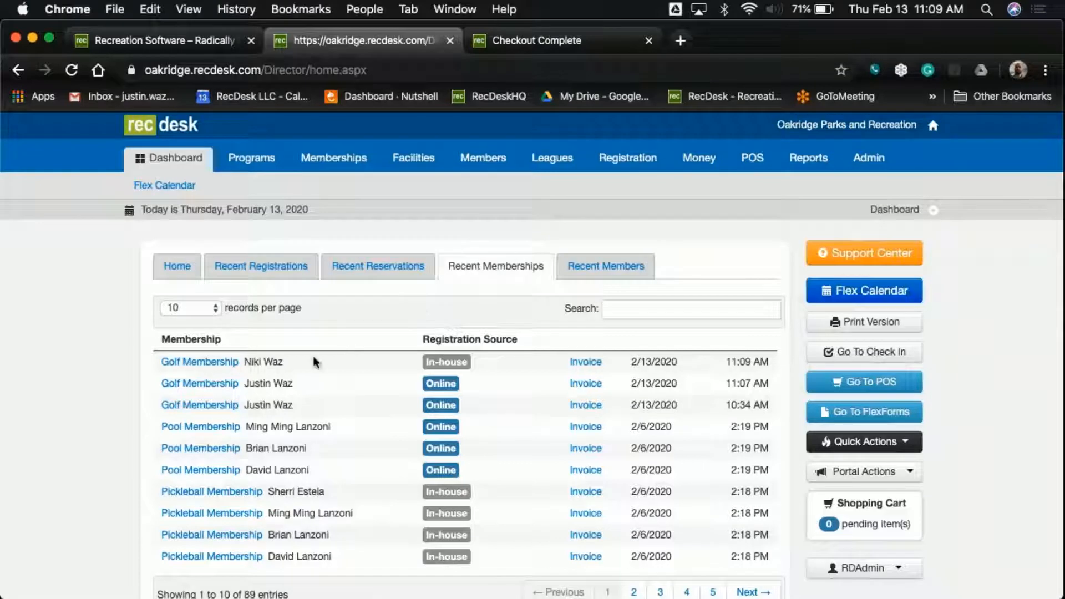
drag(284, 362, 159, 368)
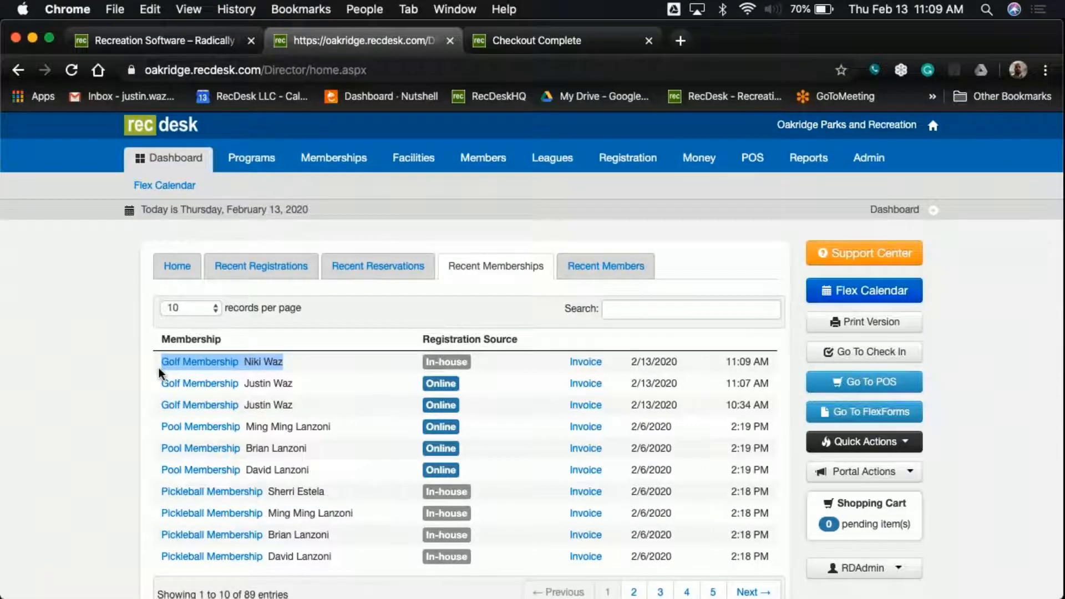
click(99, 342)
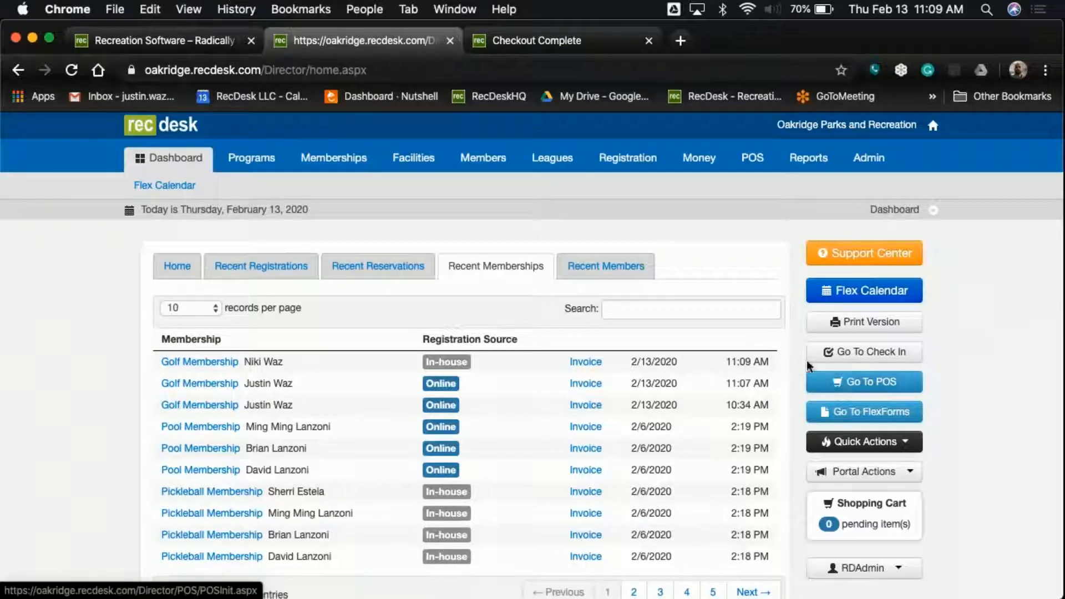
Step: Open the attended check-in page and select JW Community Center as the facility to check into
click(877, 351)
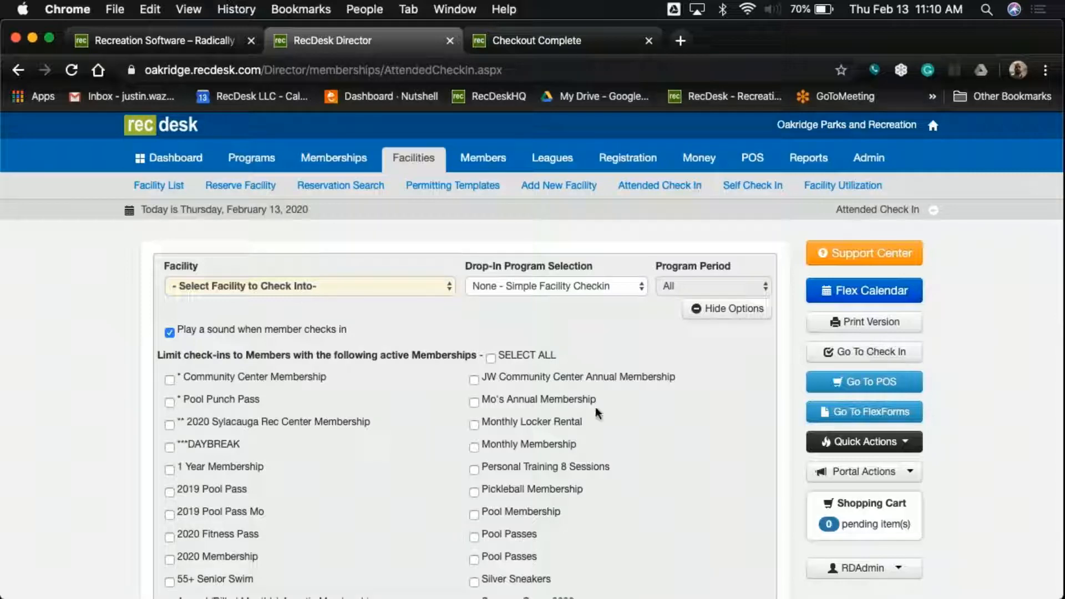
click(354, 287)
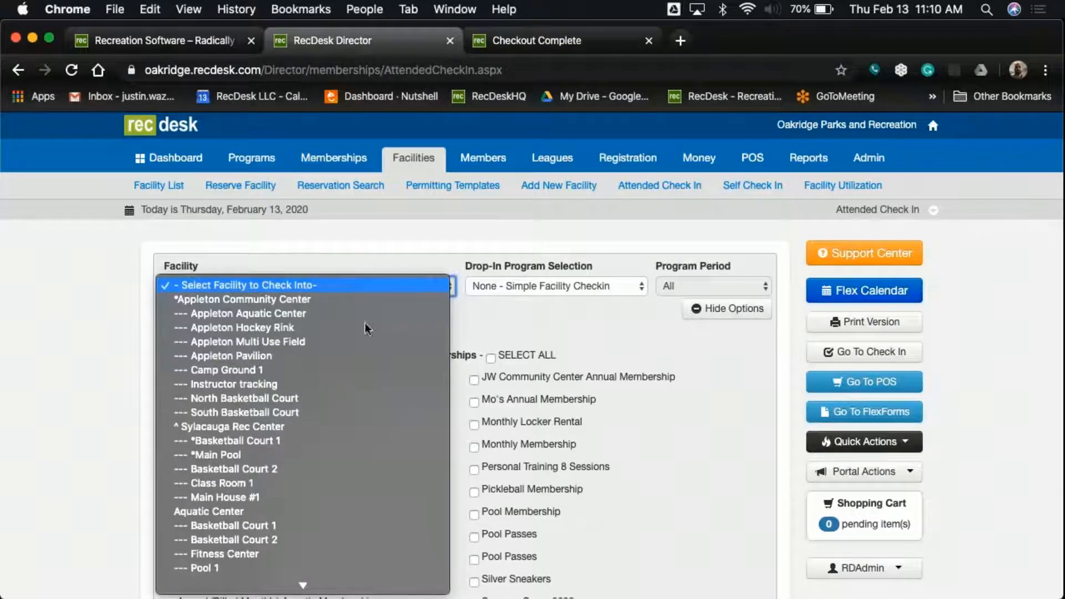
scroll(375, 439, down, 15)
scroll(375, 439, down, 5)
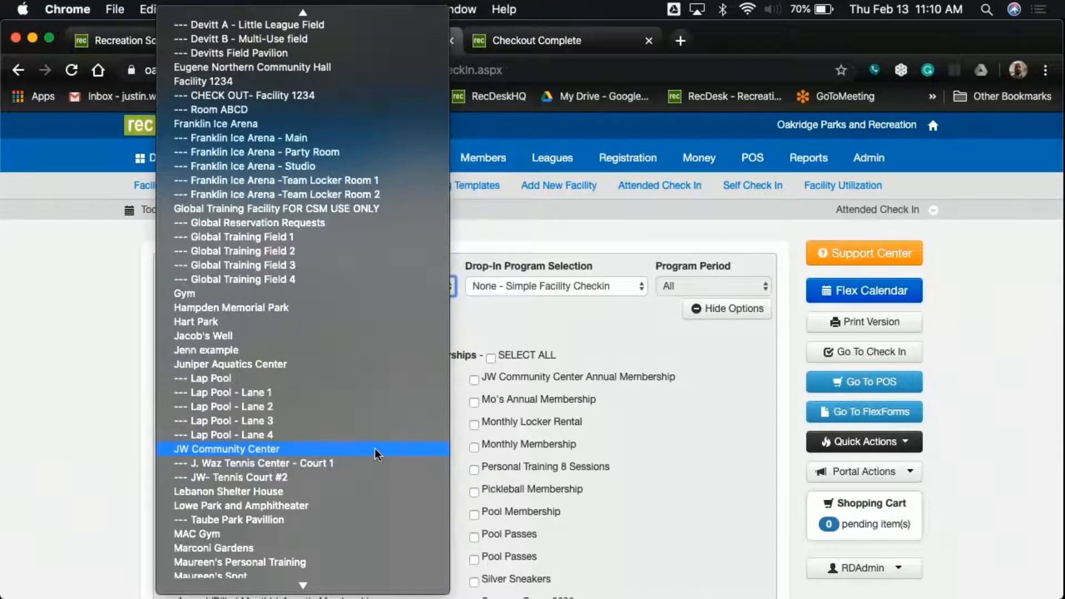
click(375, 448)
scroll(375, 448, up, 5)
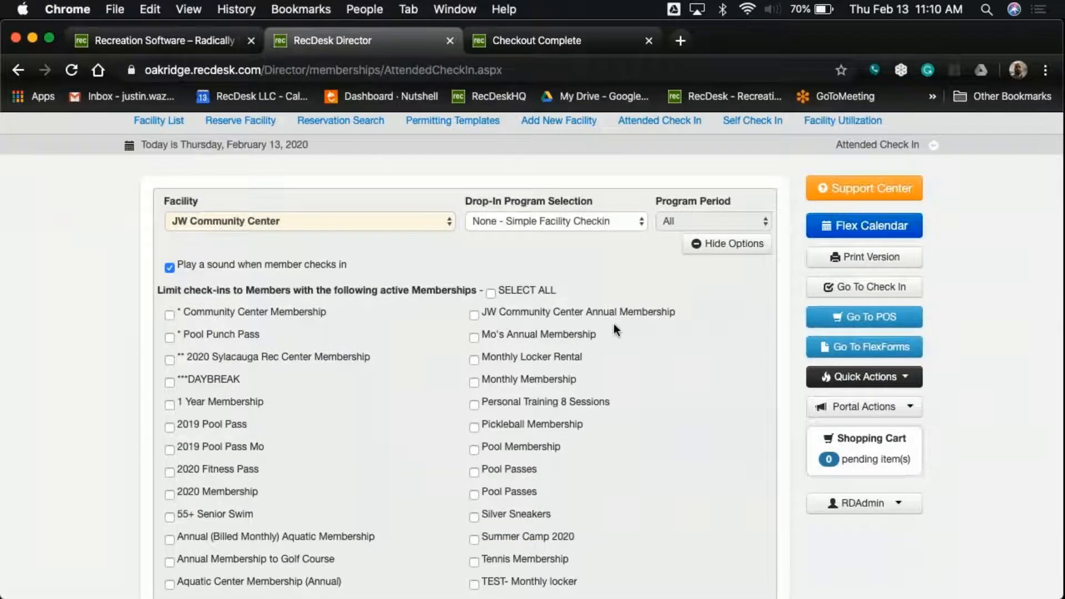
Step: Limit check-ins to the JW Community Center Annual Membership and hide the check-in options
click(474, 315)
scroll(364, 327, up, 5)
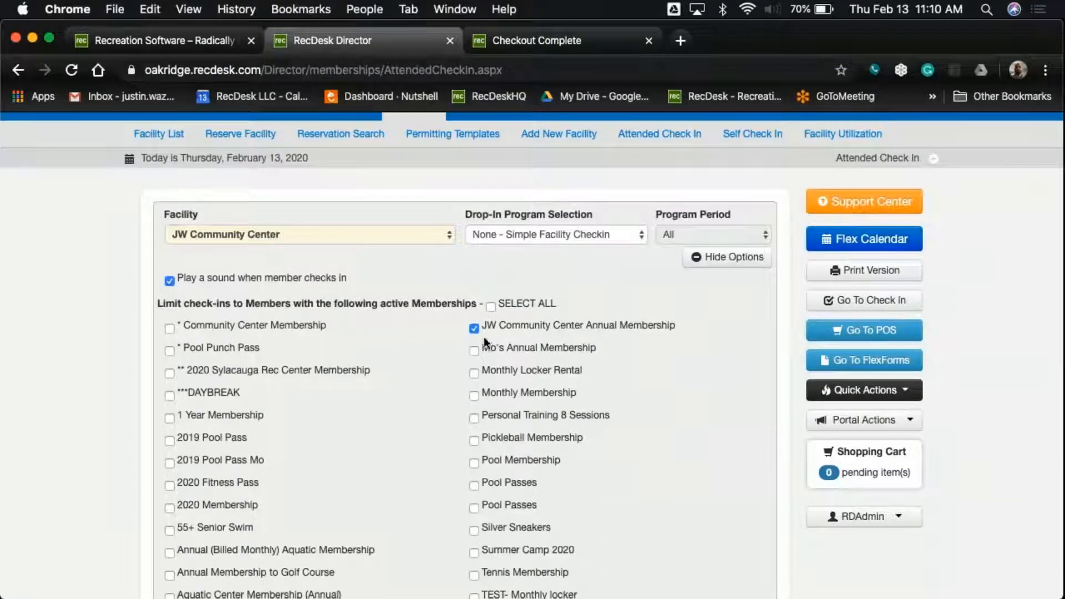
click(744, 259)
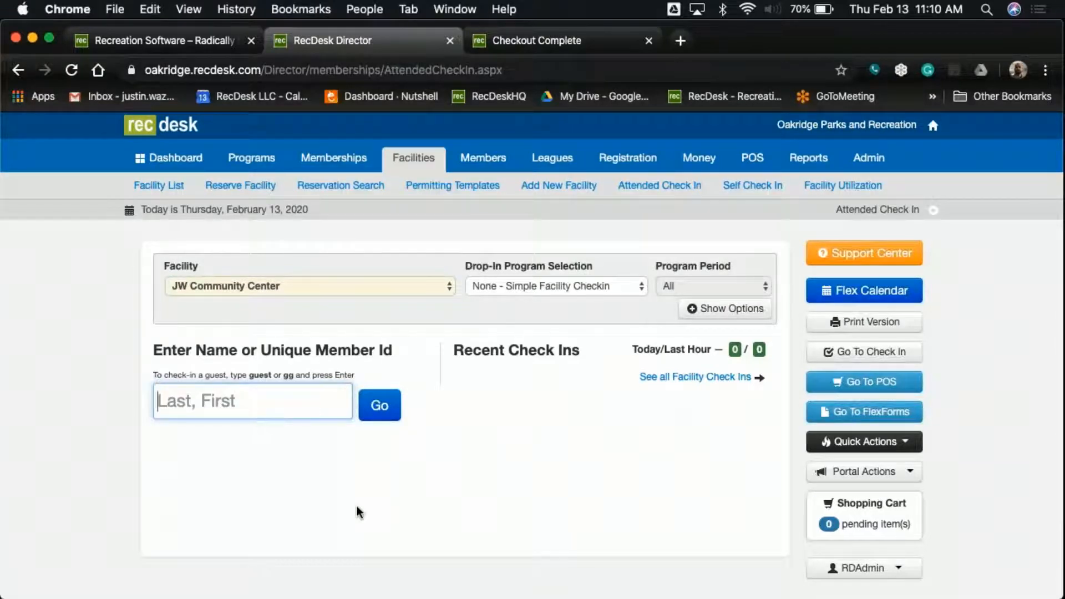
Step: Search for the member by last name and complete the first match's check-in under the JW Community Center Annual Membership
text(waz)
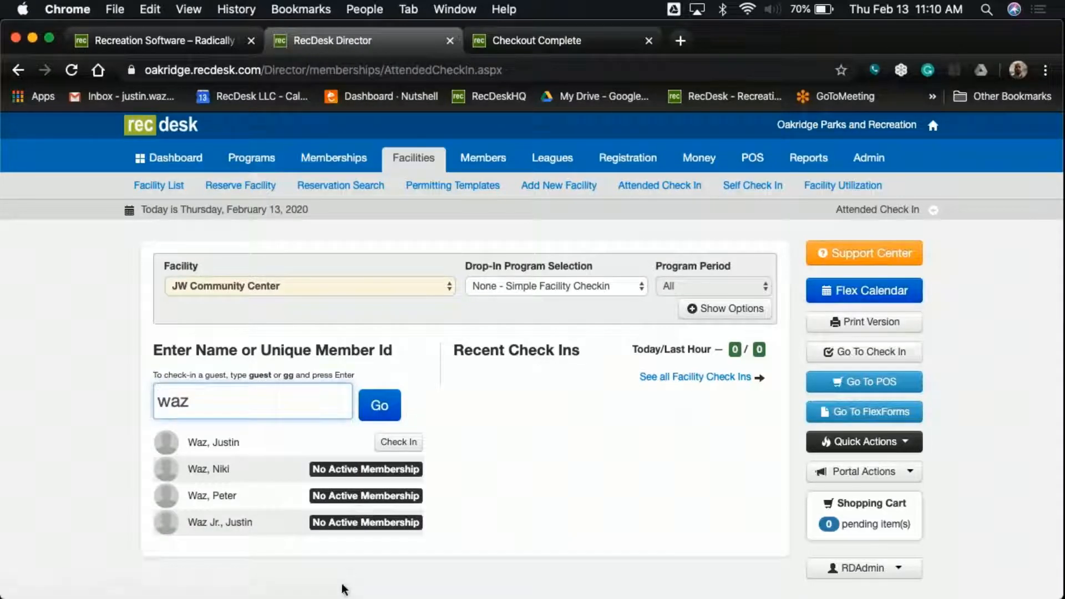
click(392, 443)
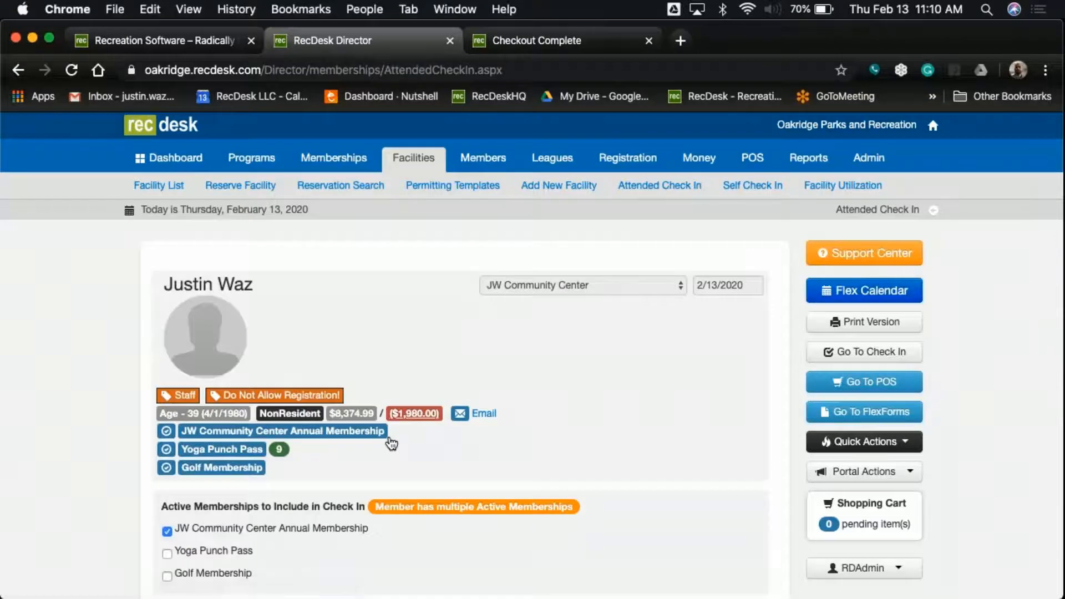
scroll(391, 442, down, 10)
click(662, 525)
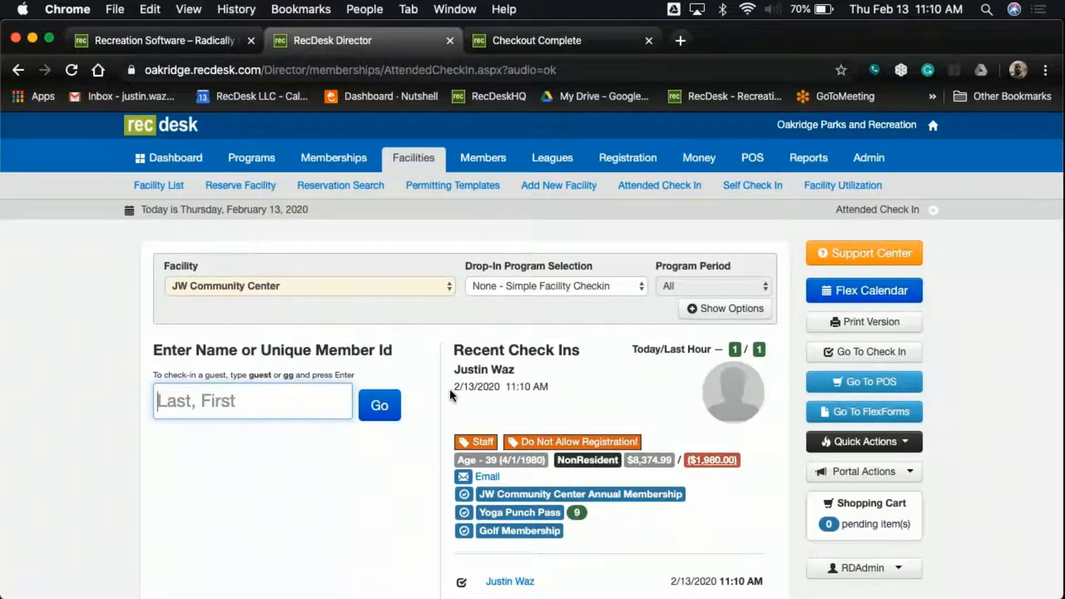
scroll(450, 389, down, 2)
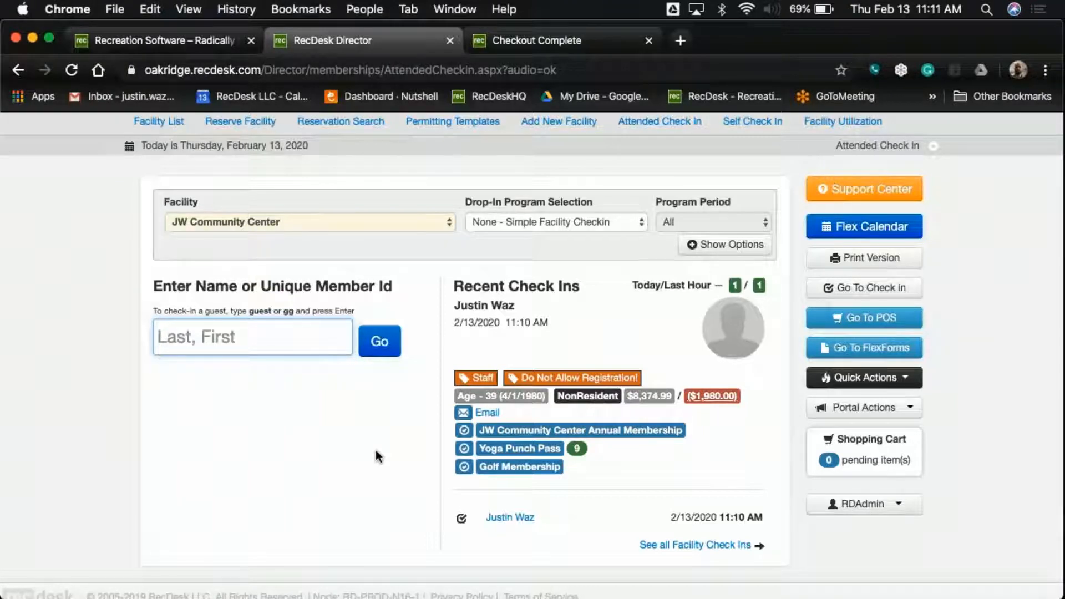
Step: Check the same member in by member ID, and try another check-in with a different member ID
text(23)
key(Return)
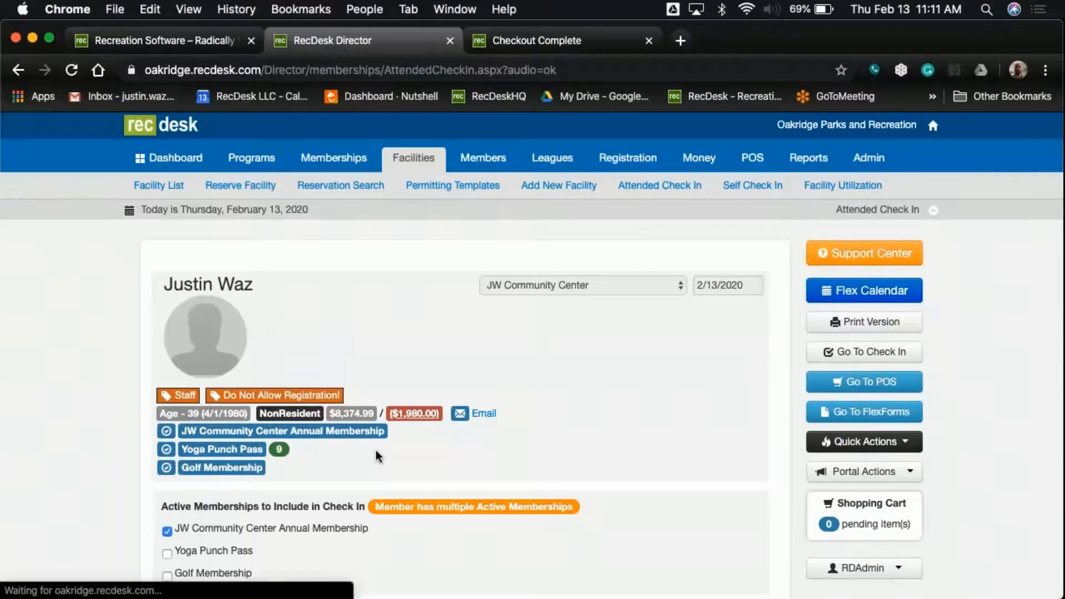
scroll(568, 503, down, 2)
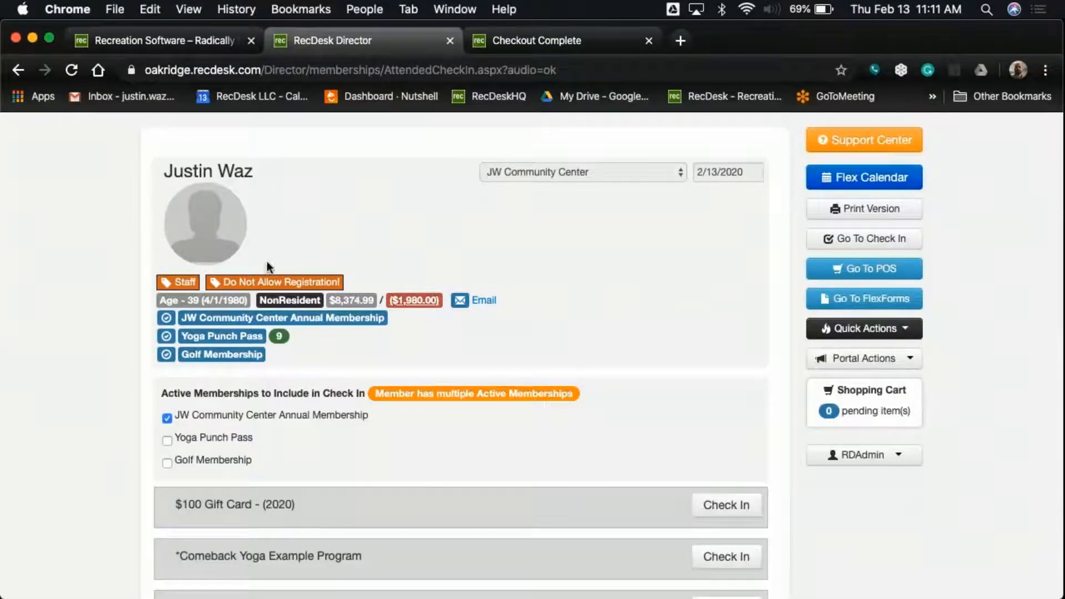
scroll(691, 334, down, 15)
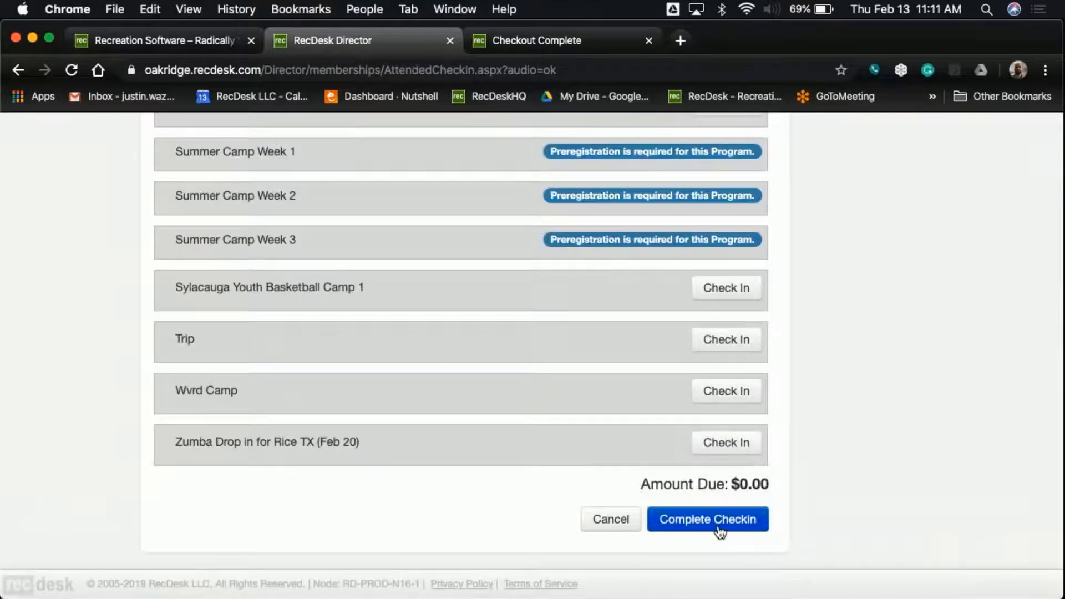
click(720, 532)
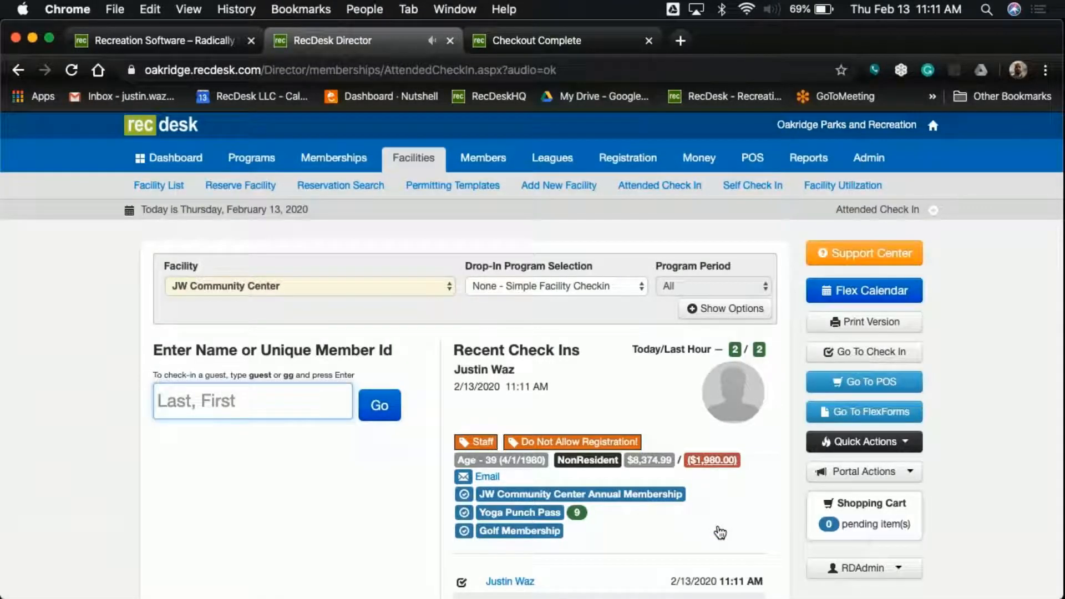
text(22)
key(Return)
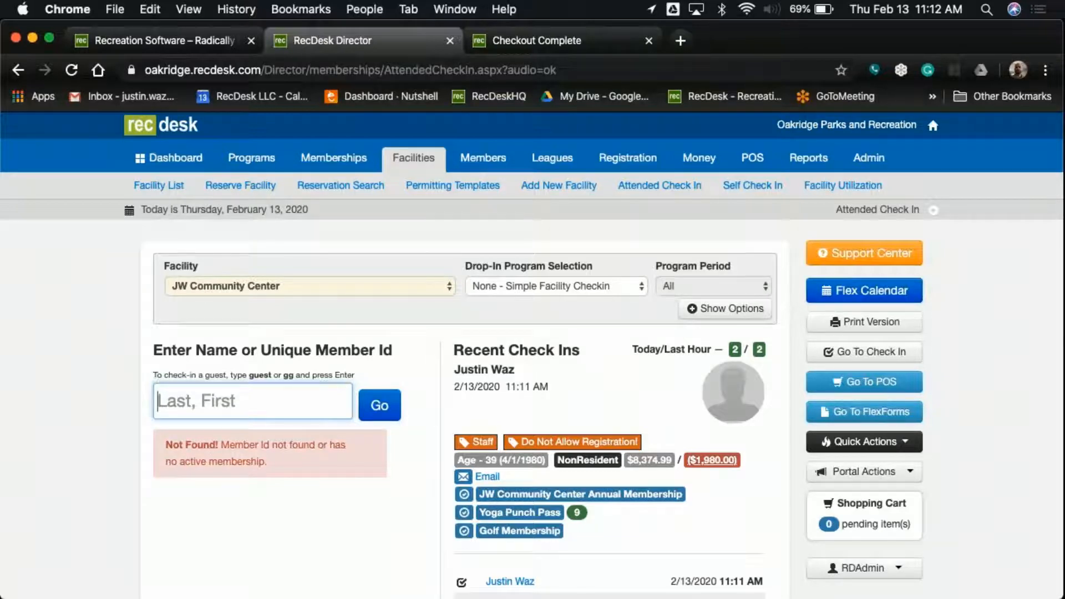
Step: Start self check-in mode for JW Community Center, keeping the sound option and the JW Community Center Annual Membership limit
click(750, 189)
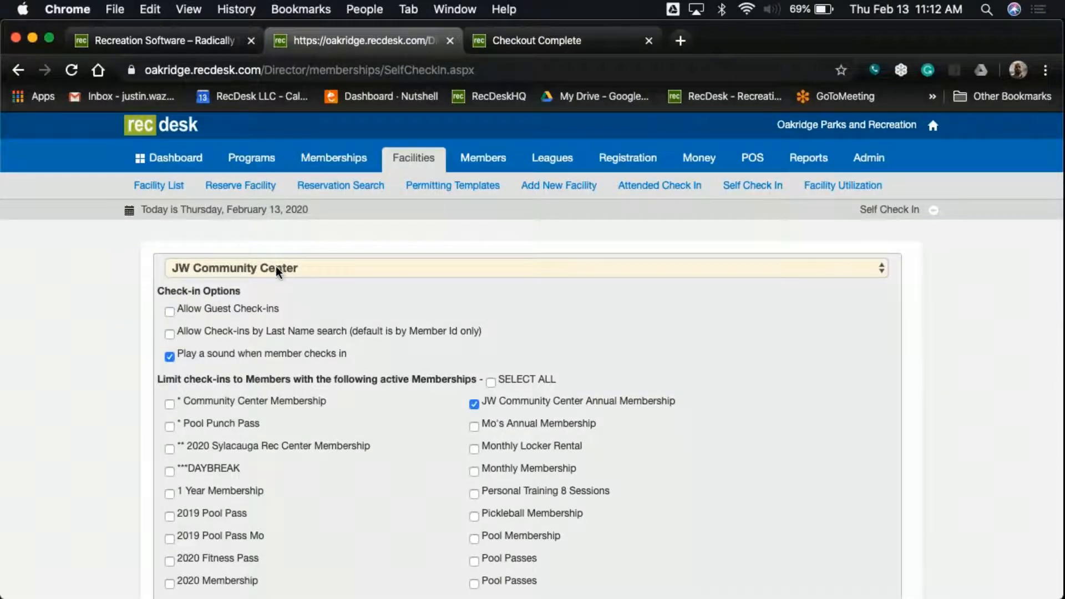
scroll(836, 471, down, 6)
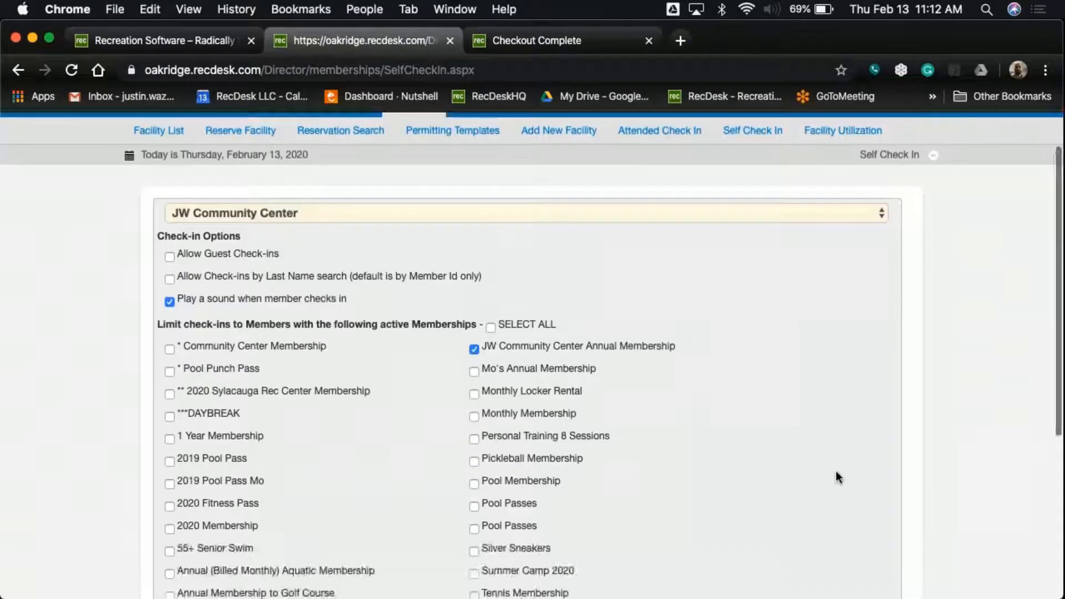
click(830, 526)
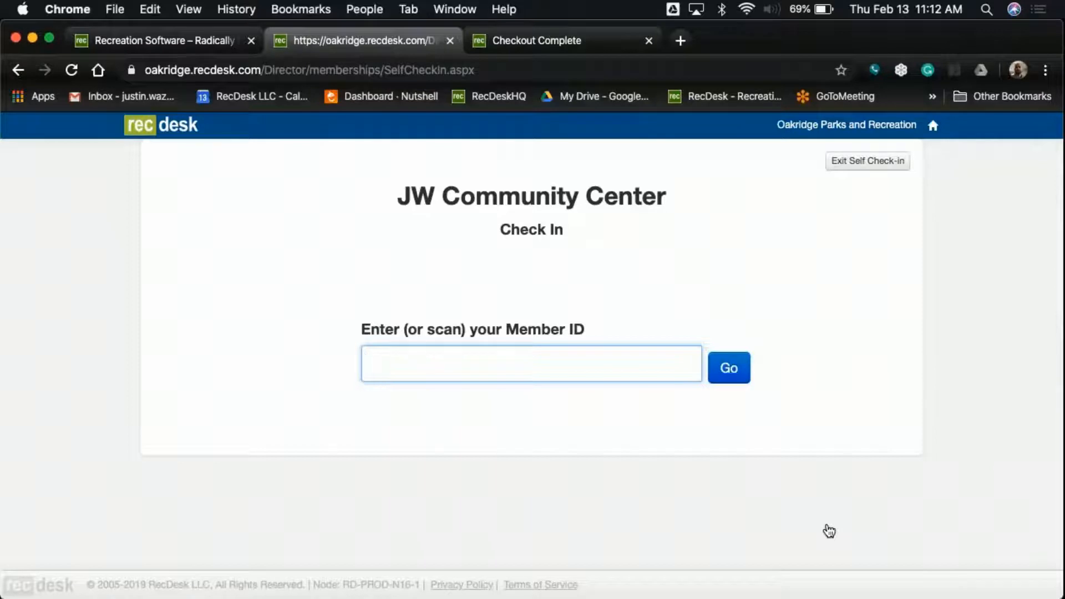
Step: Self check in the member with their member ID, and try a second self check-in with the other member ID
text(23)
key(Return)
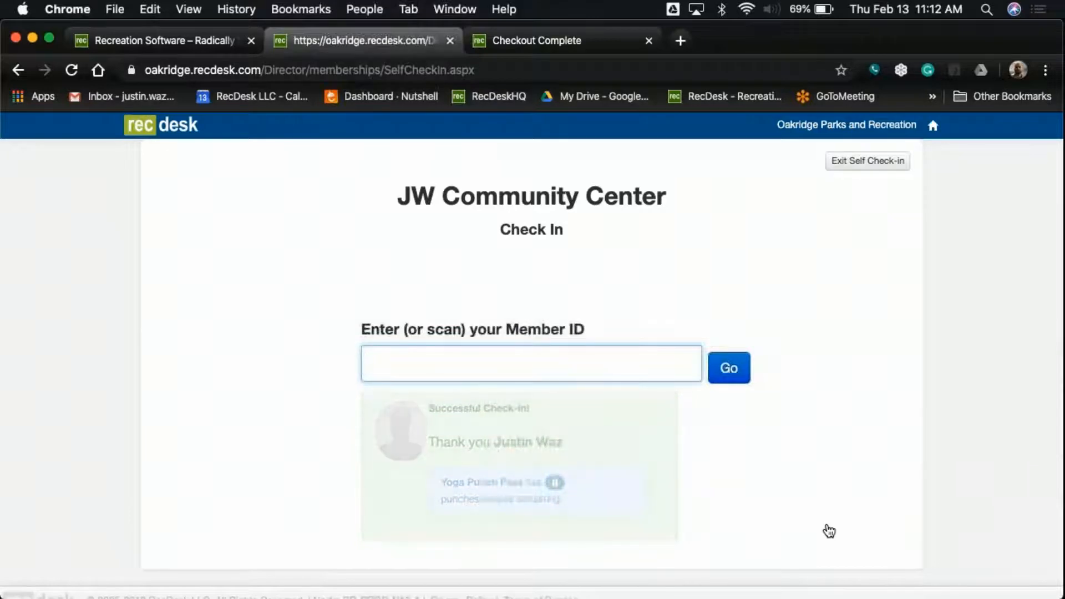
text(22)
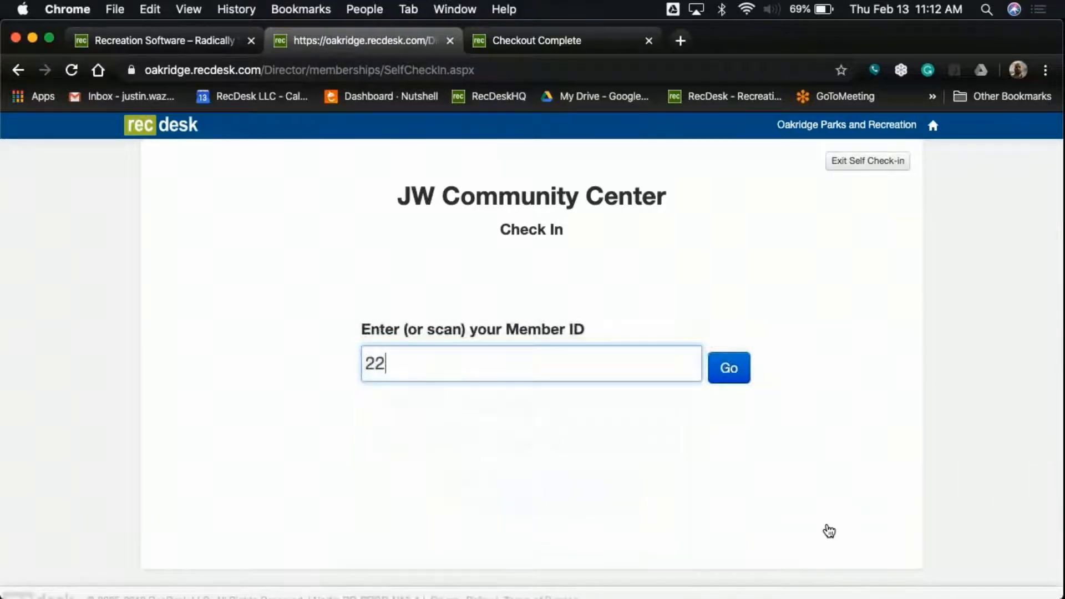
key(Return)
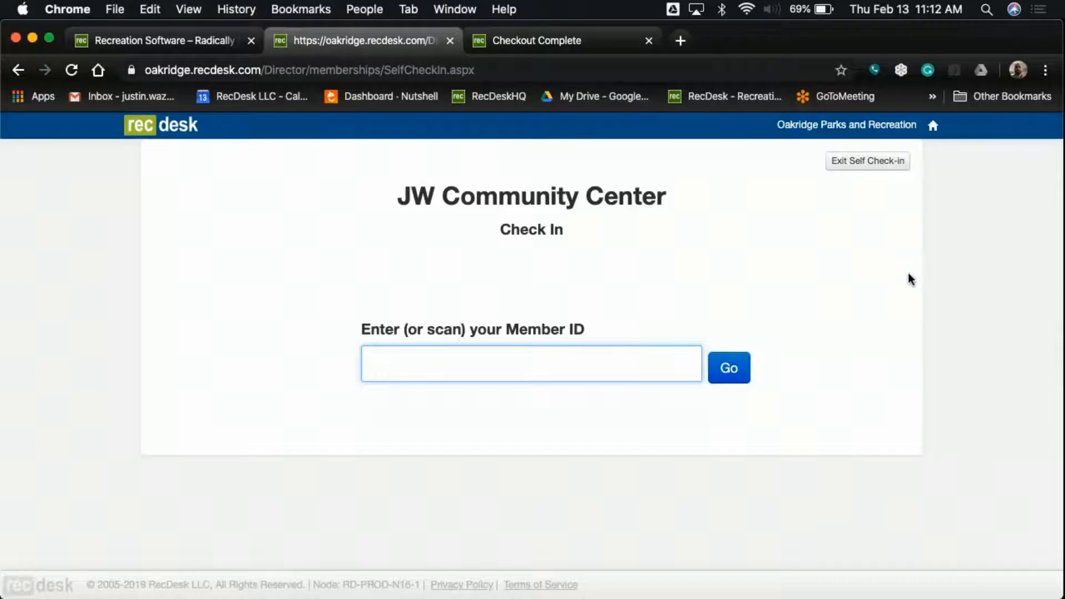
Step: Exit self check-in mode by entering the RecDesk account password
click(860, 162)
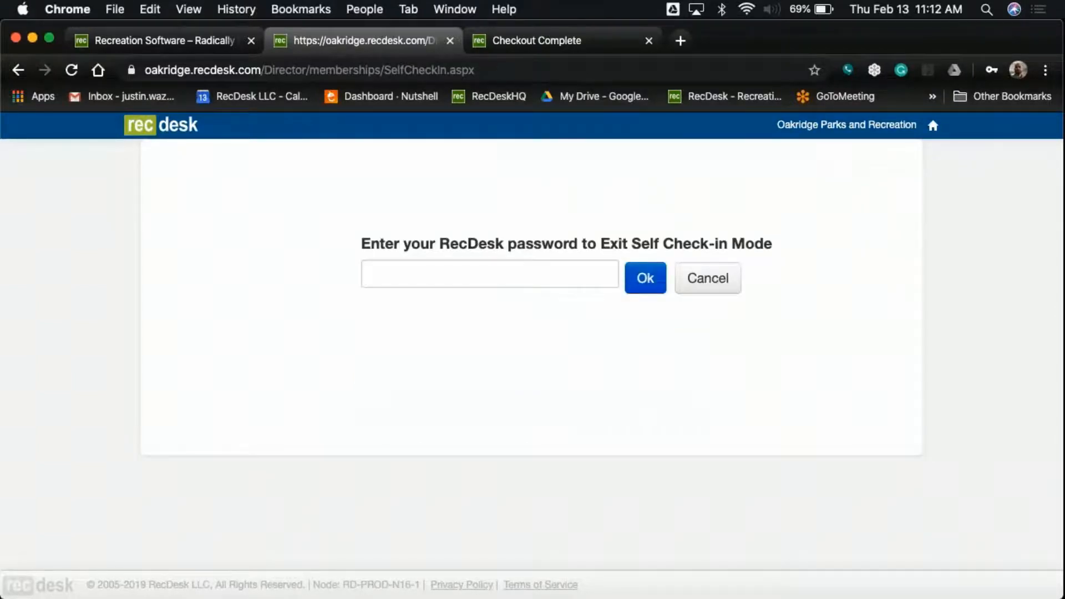
click(562, 260)
text(•••••••••••)
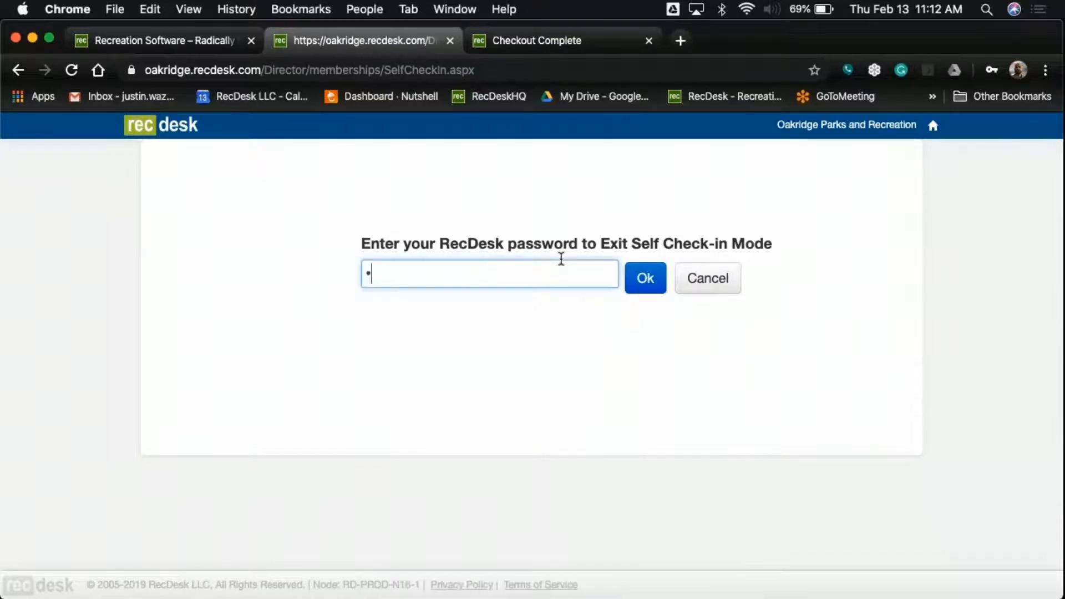
text(••)
key(Return)
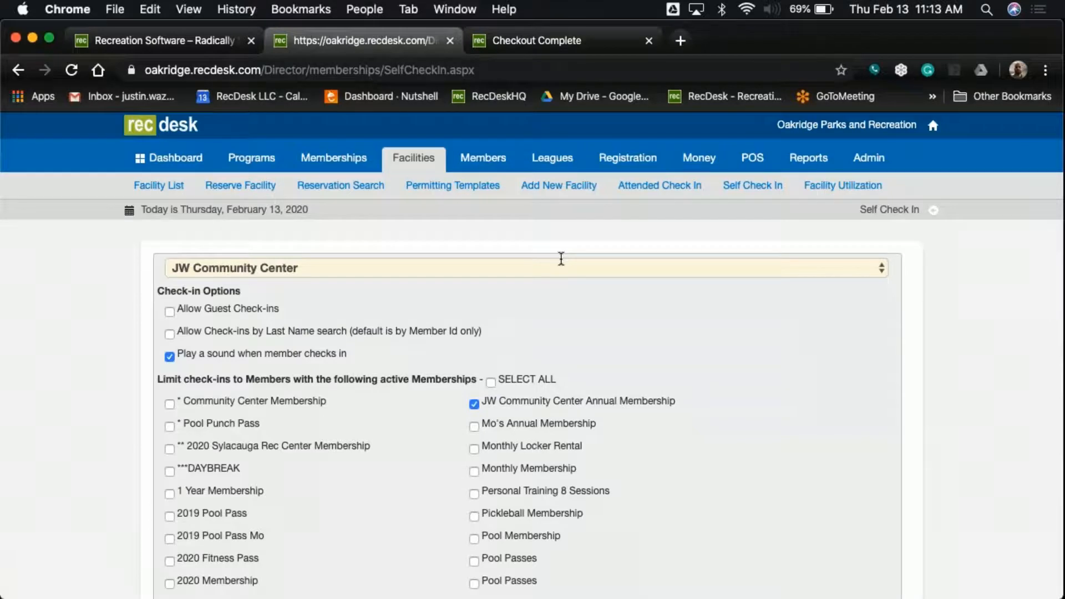
Step: Find the JW Community Center Annual Membership with the search "jw" and review its membership check-ins
click(348, 162)
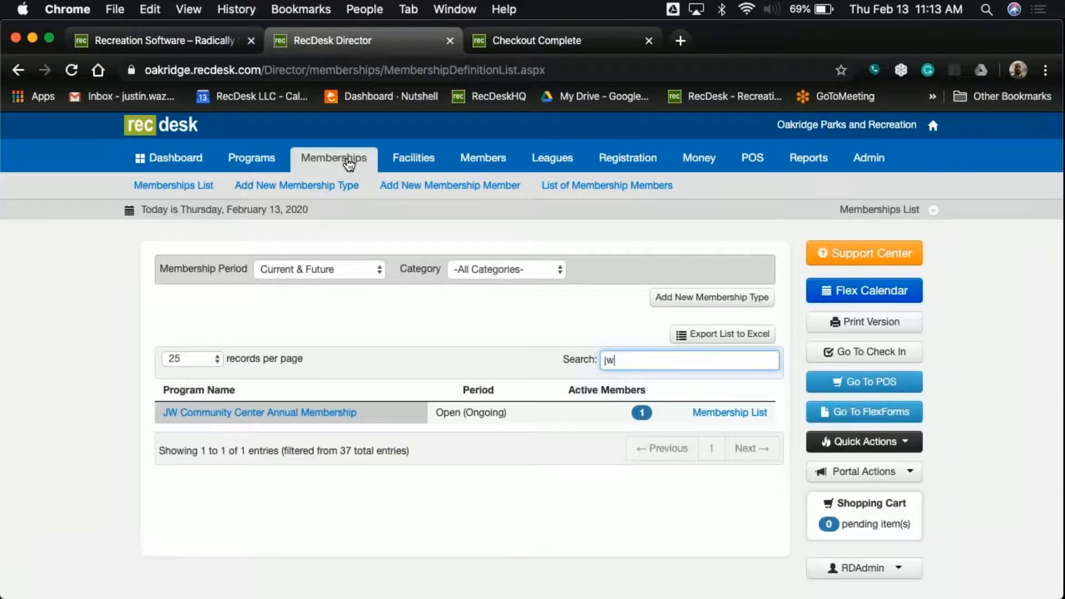
click(310, 413)
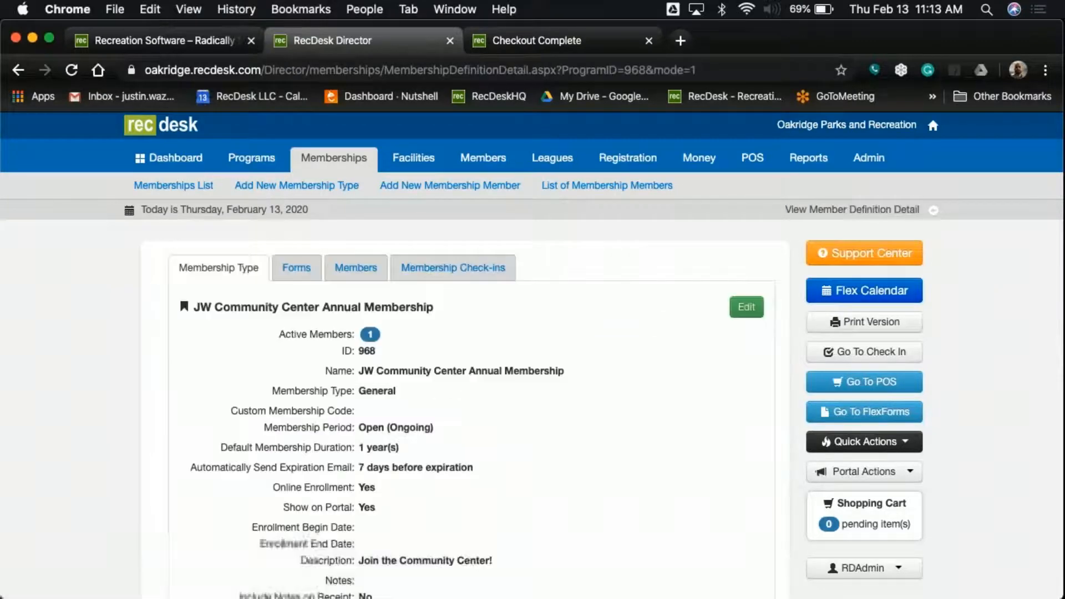
click(438, 275)
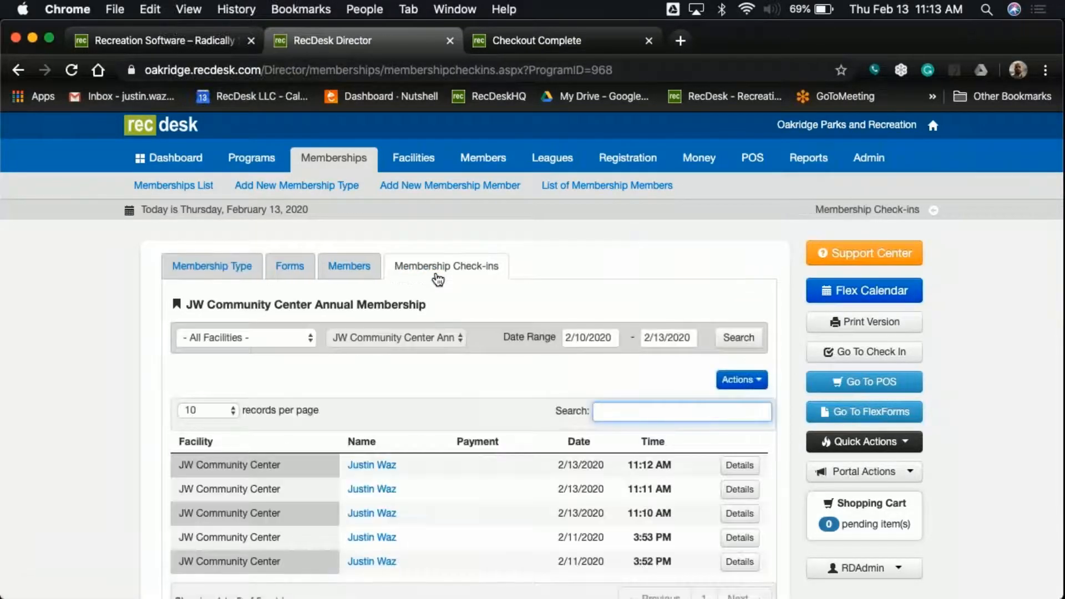
scroll(439, 280, down, 2)
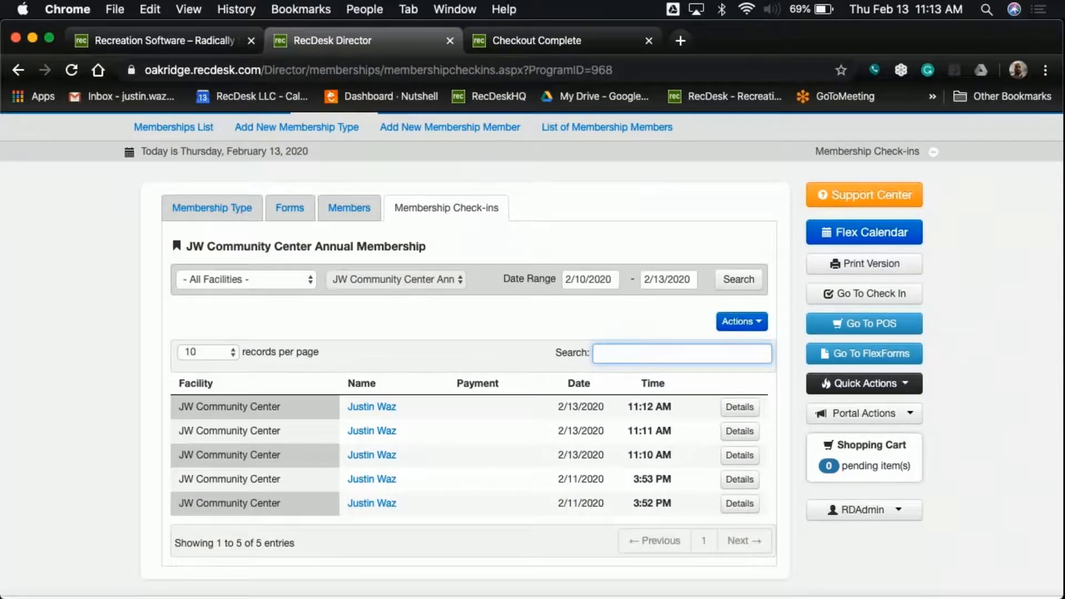
scroll(418, 415, up, 2)
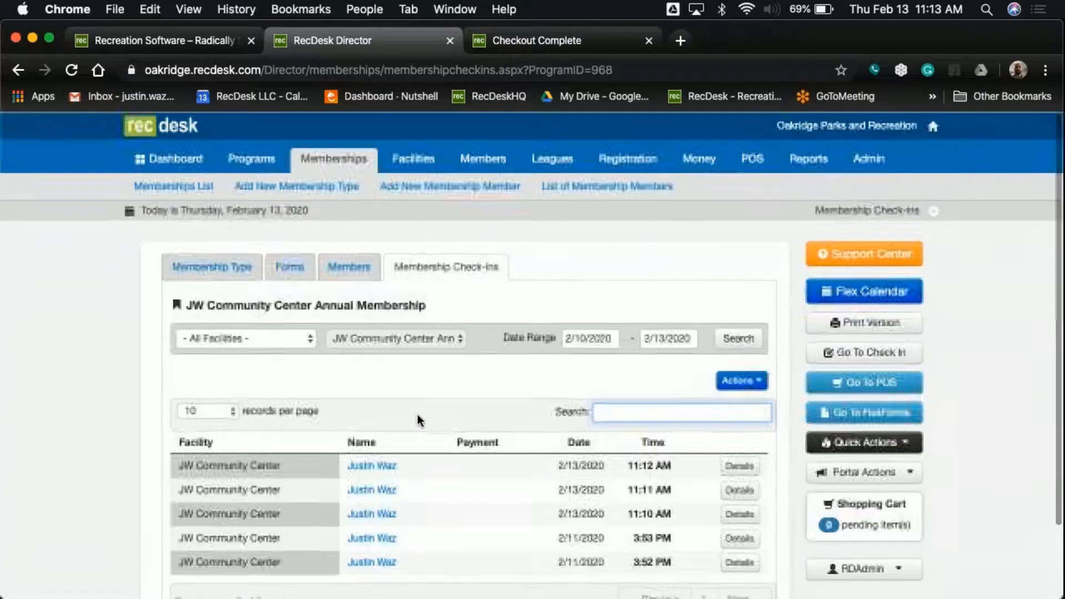
Step: Search the facility list for "jw", open JW Community Center and review its successful facility check-ins
click(408, 161)
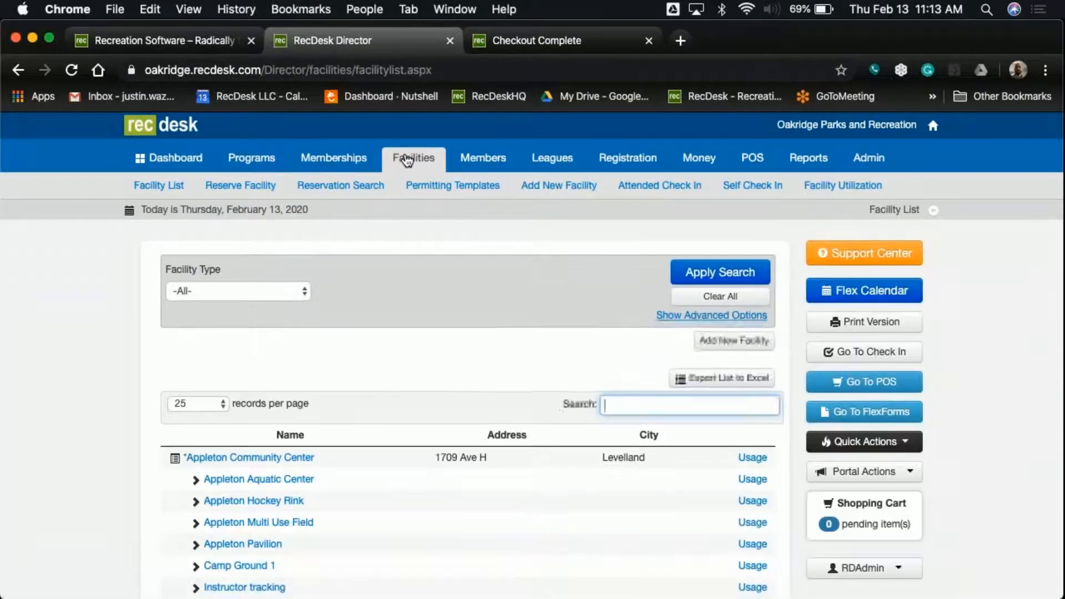
text(jw)
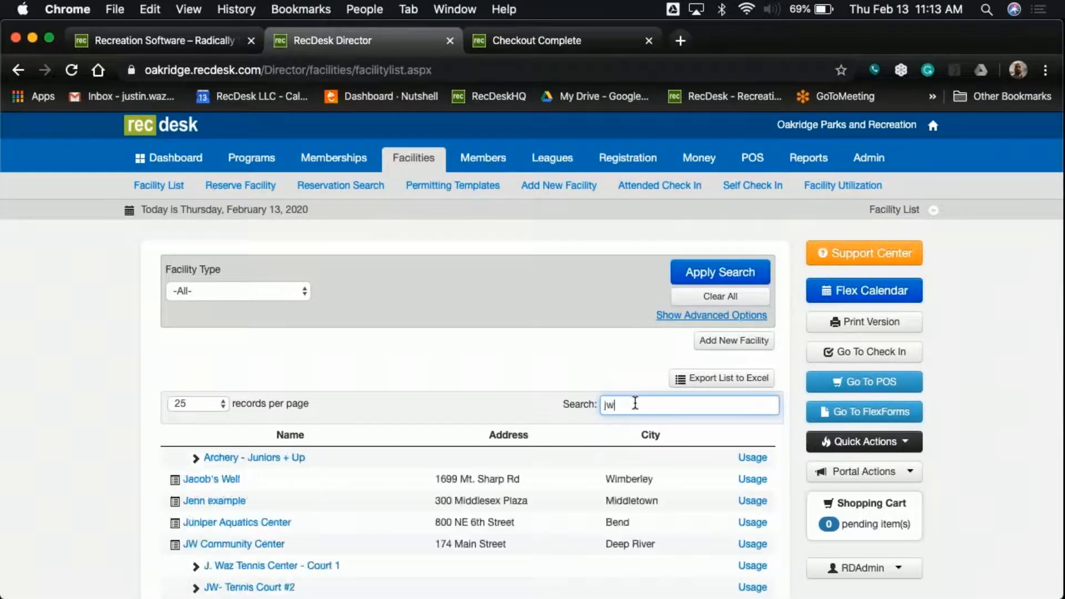
click(257, 458)
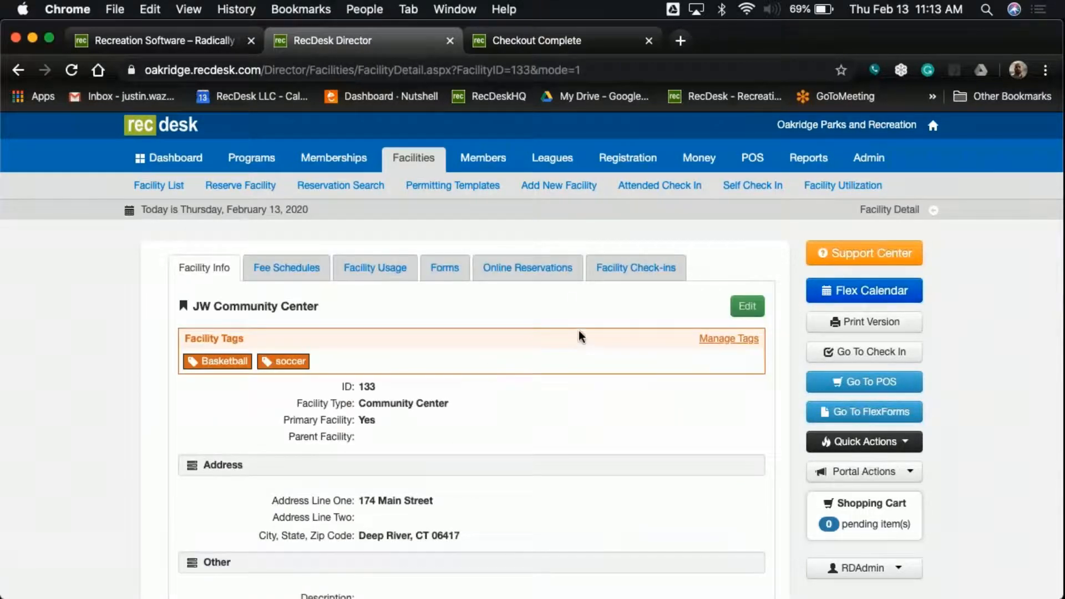
click(610, 272)
scroll(571, 404, down, 3)
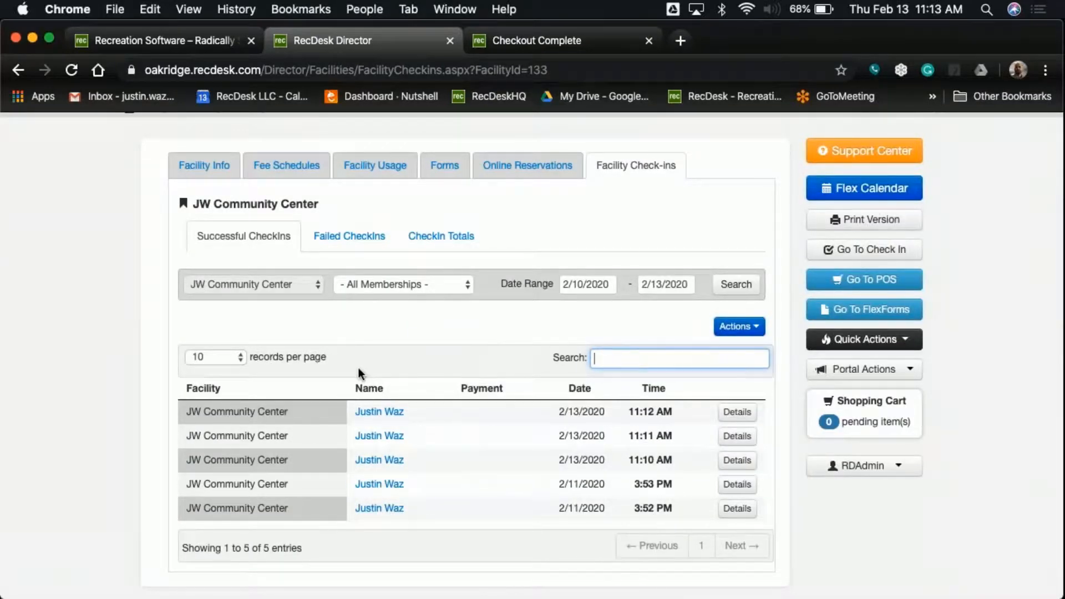
Step: Open the member's record from the latest facility check-in and review their member check-ins
click(378, 413)
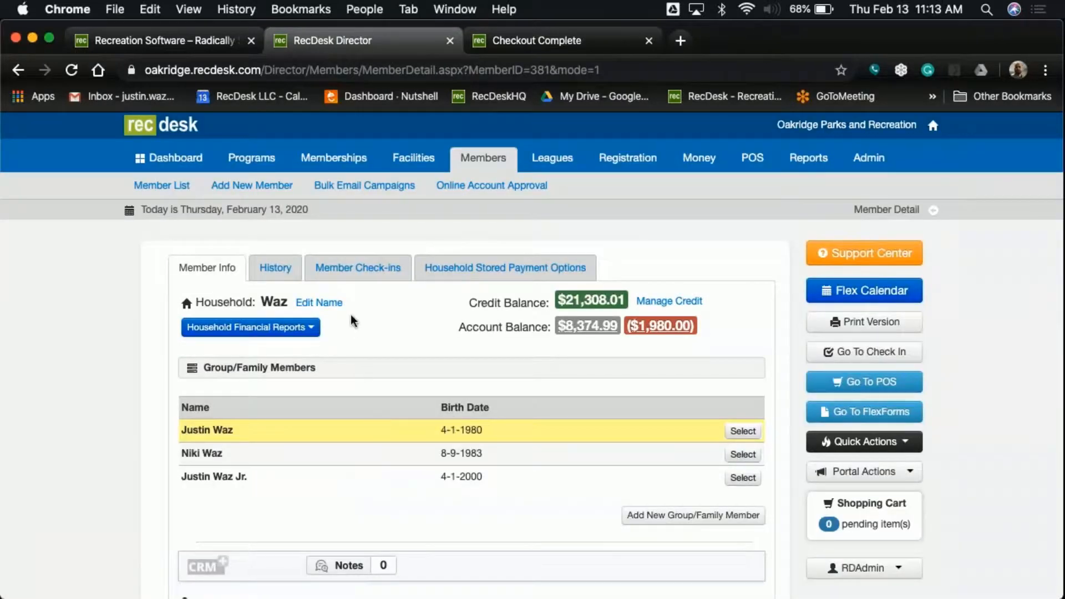
click(354, 276)
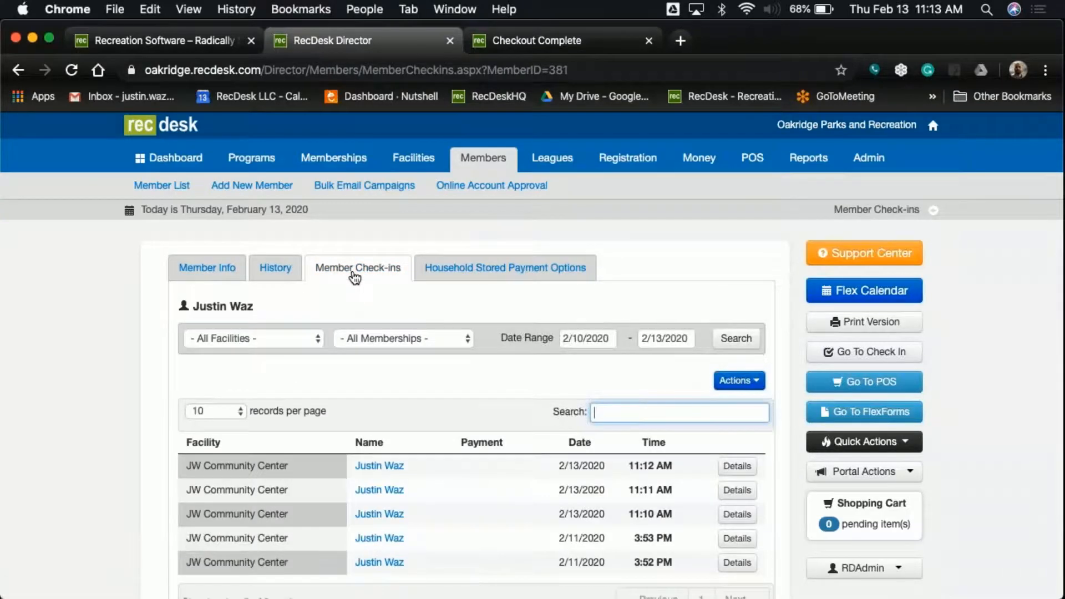
scroll(416, 376, down, 3)
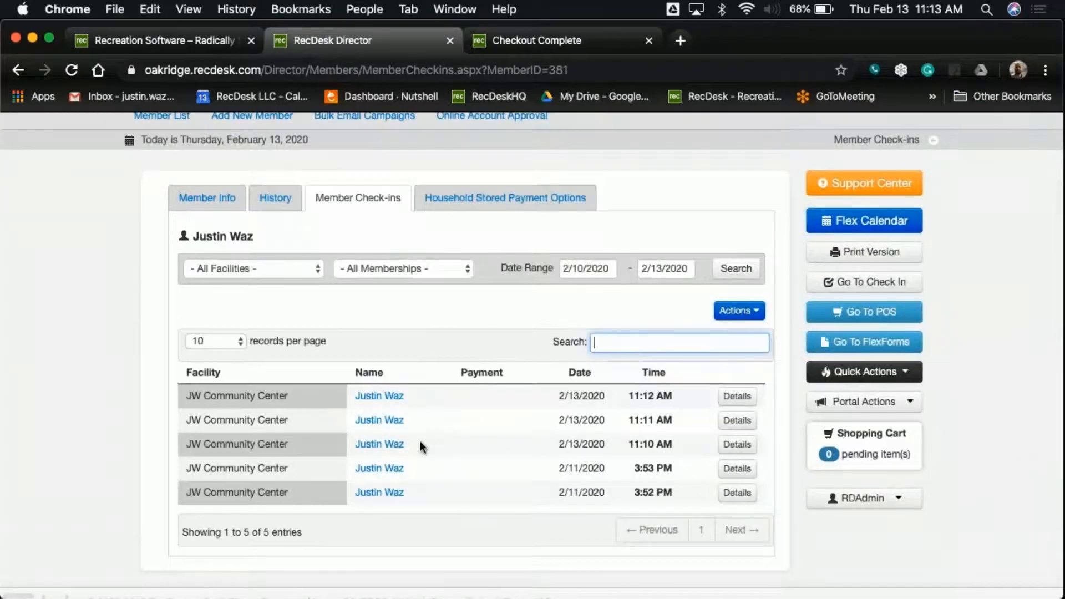